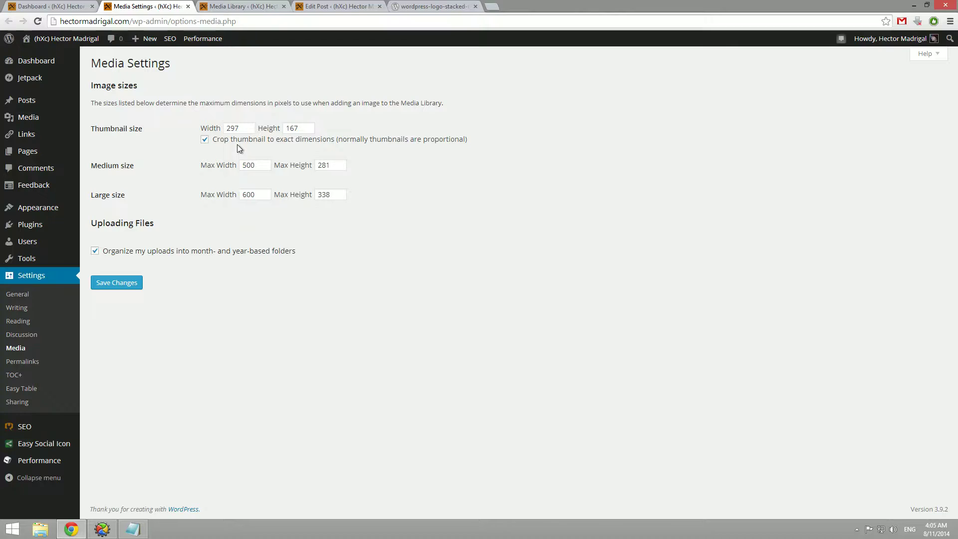
- Check the thumbnail width and height in the media settings and switch to the Media Library
double_click(237, 129)
double_click(294, 128)
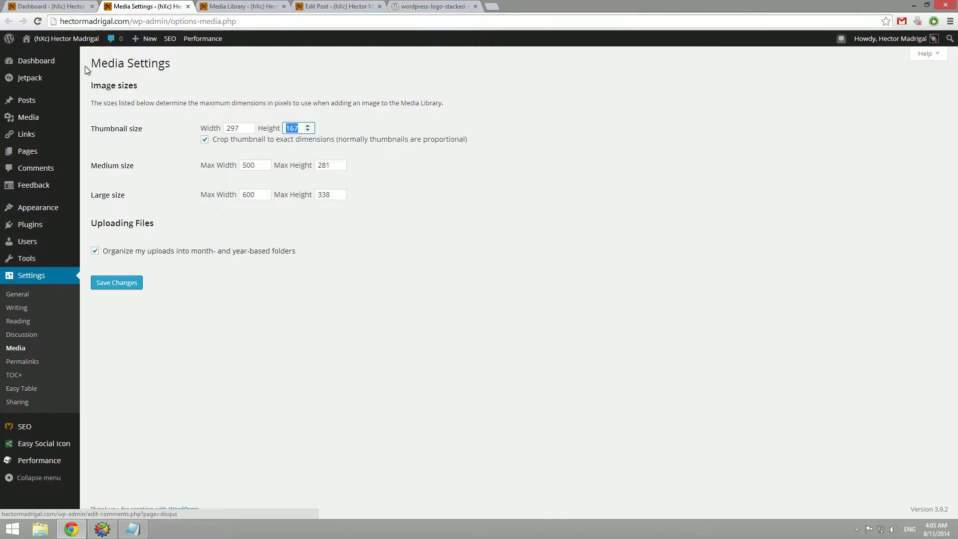
mouse_move(45, 120)
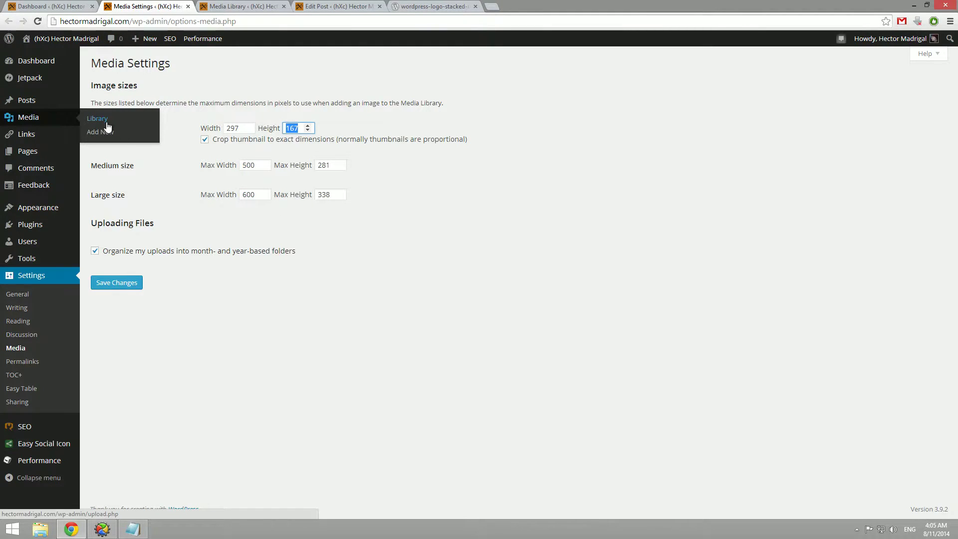
click(213, 6)
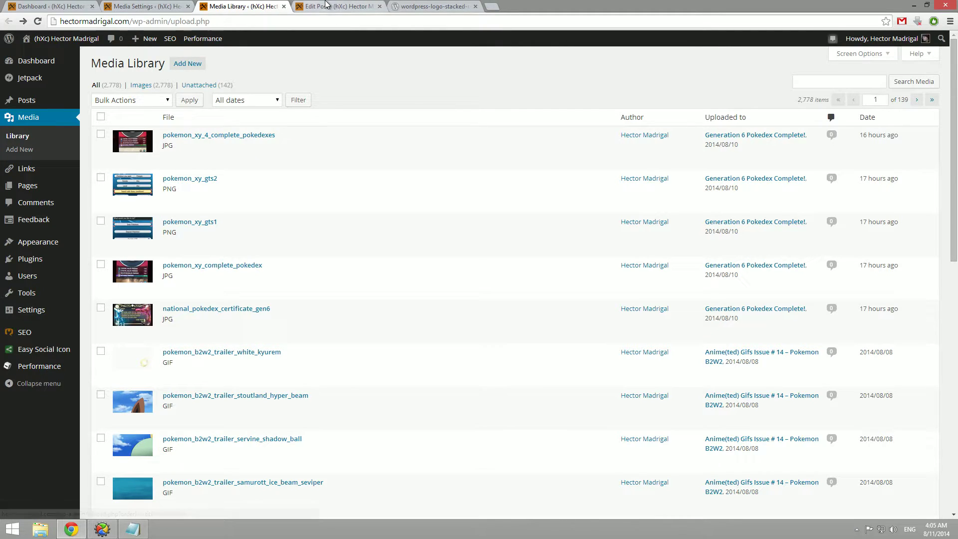
- Open the upload page for new media in a separate browser tab and check the maximum upload file size
right_click(174, 65)
click(214, 67)
click(329, 7)
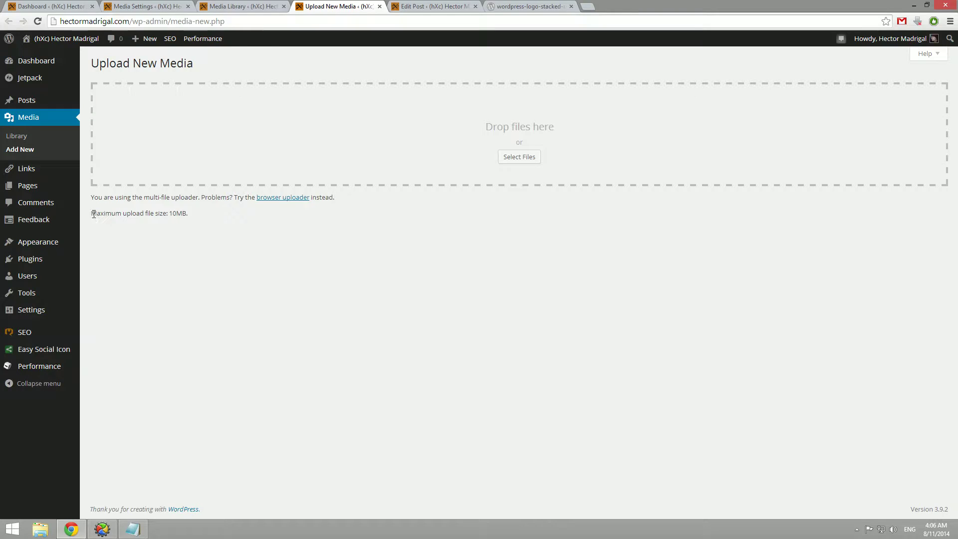
drag(91, 214, 219, 214)
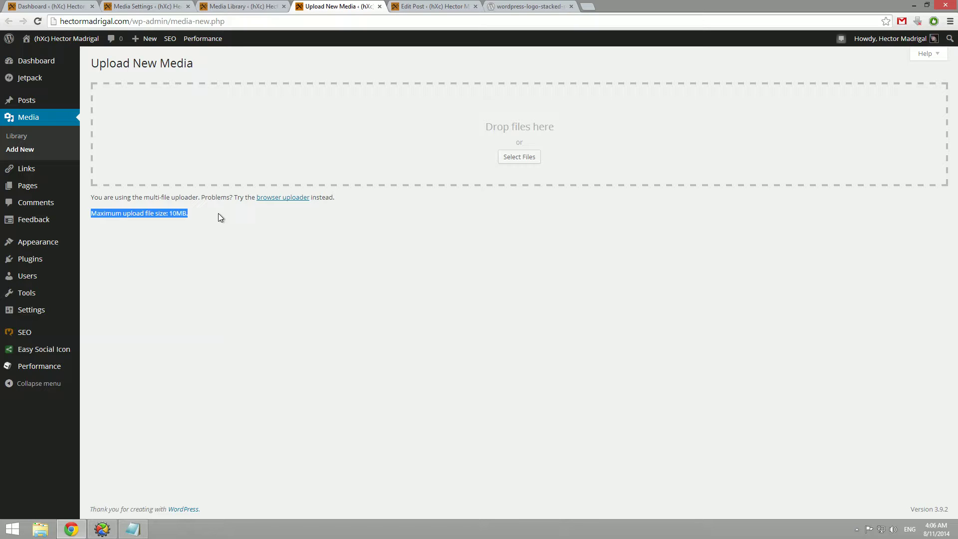
- Switch to Notepad to review the upload_max_filesize line noted for .user.ini, and return to the browser
click(133, 529)
drag(535, 172, 590, 172)
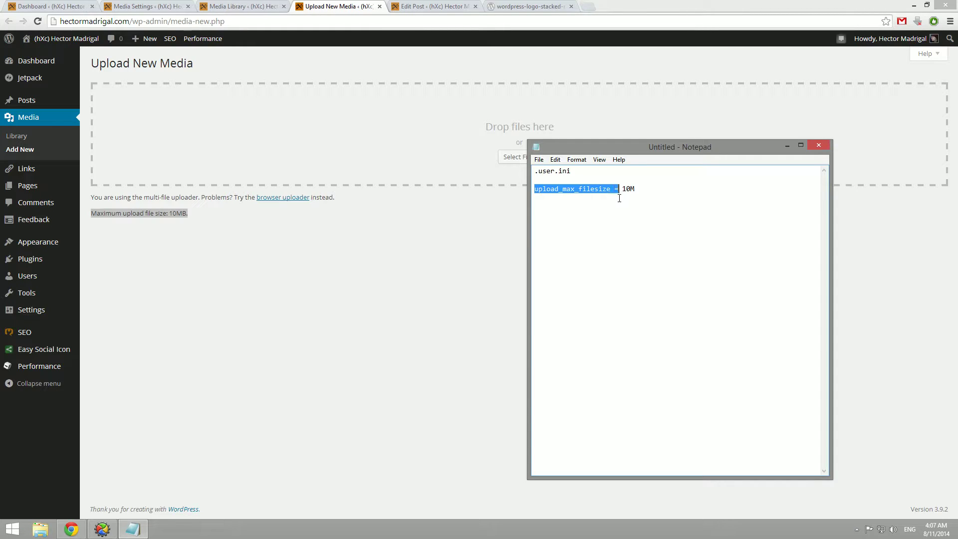
click(663, 204)
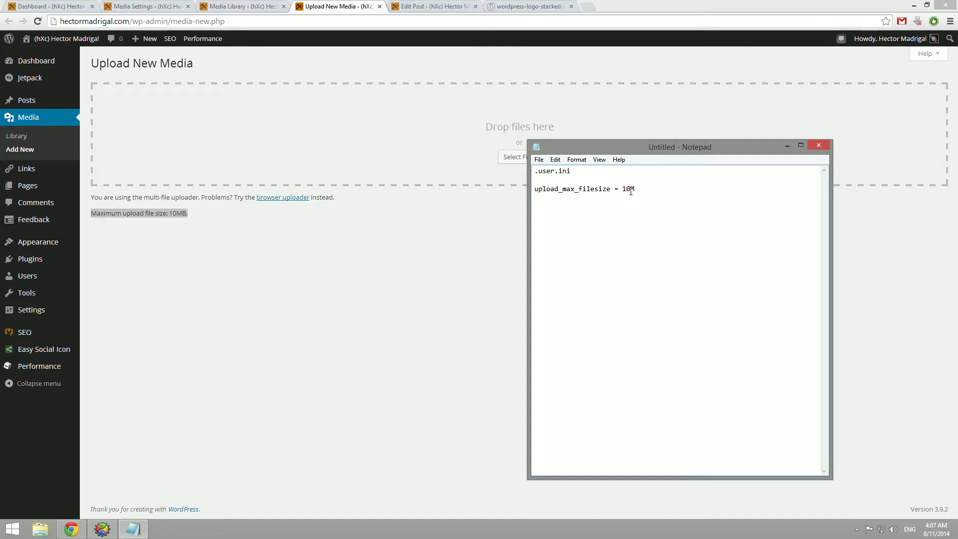
key(alt+Tab)
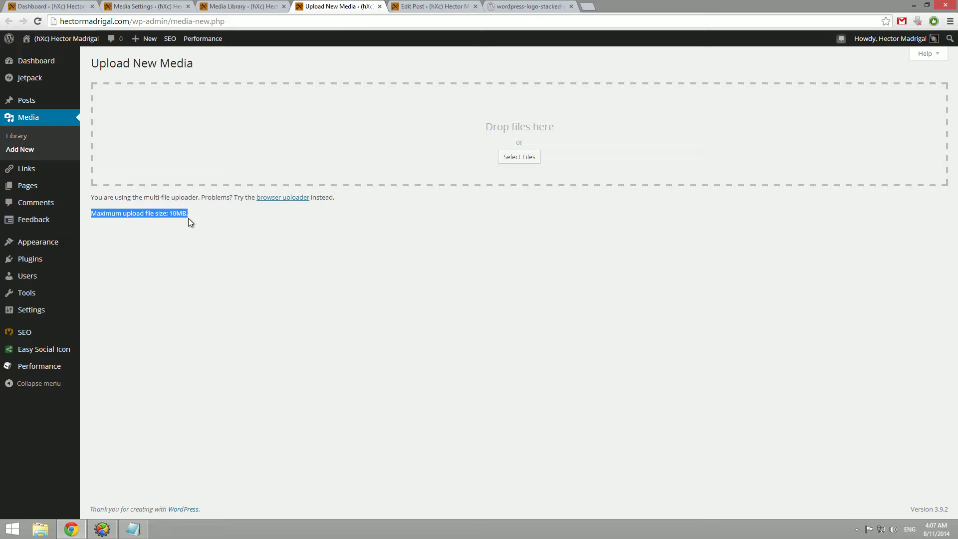
- Select pokemon_xy_4_complete_pokedexes and pokemon_xy_gts2 in the Media Library and view the available bulk actions
click(222, 6)
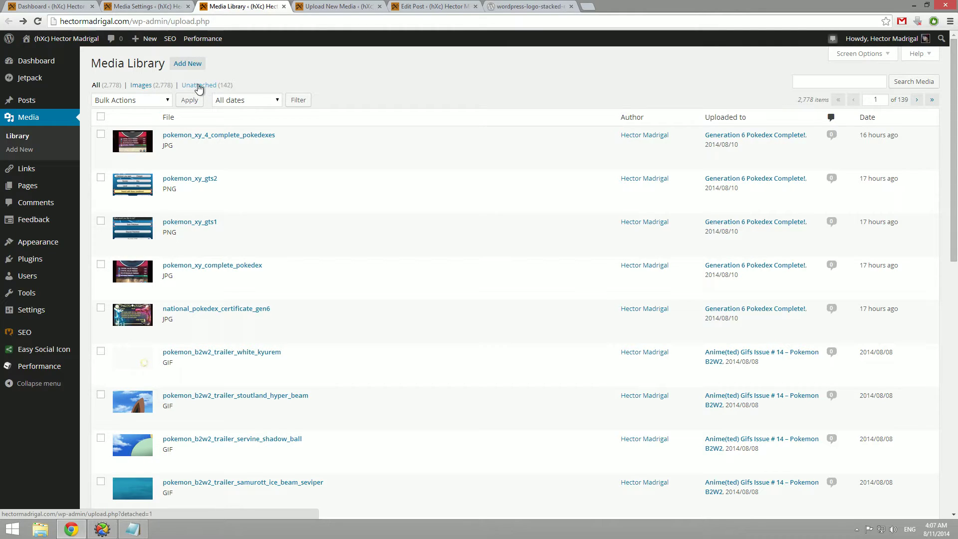
click(149, 100)
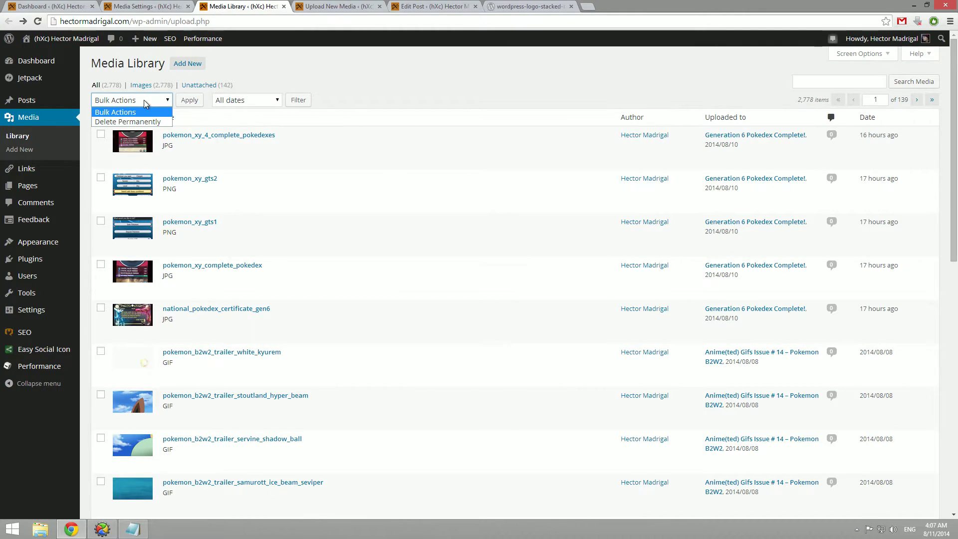
click(349, 168)
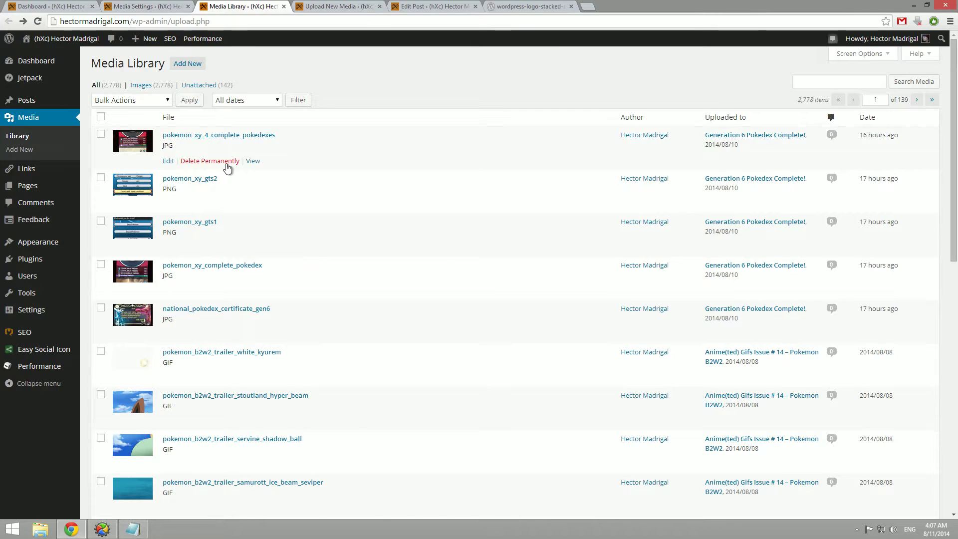
click(100, 134)
click(101, 177)
click(139, 101)
click(377, 185)
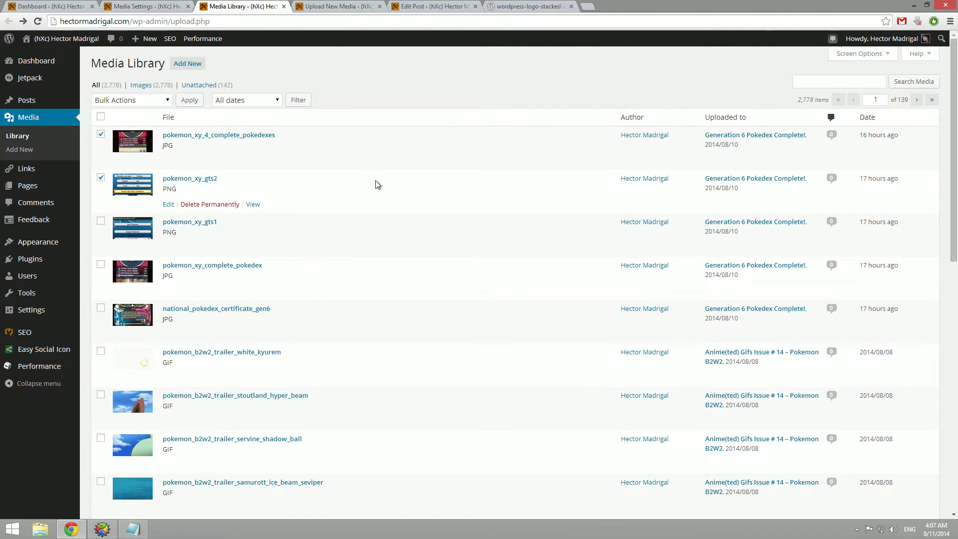
- Examine the Media Library's date filter options, its search field and the list of uploaded files
click(251, 100)
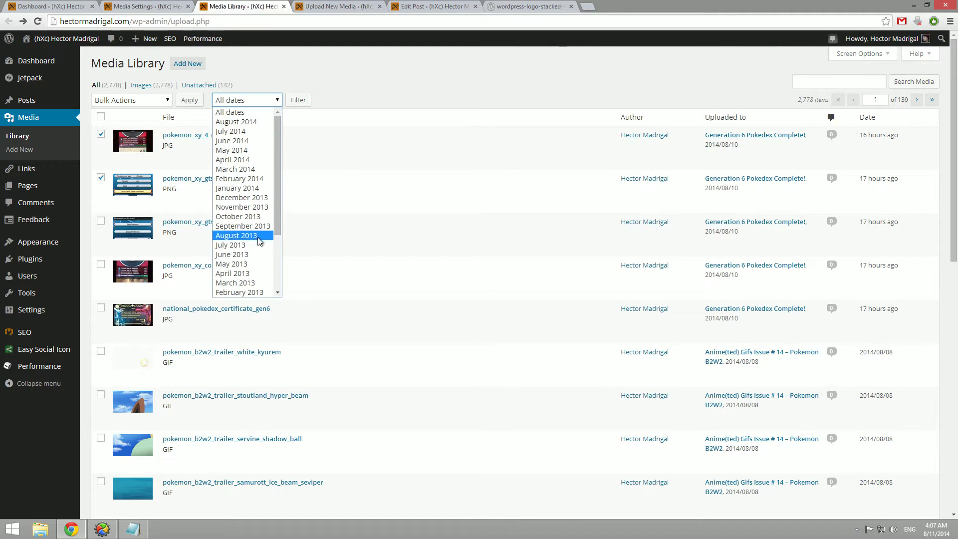
click(322, 92)
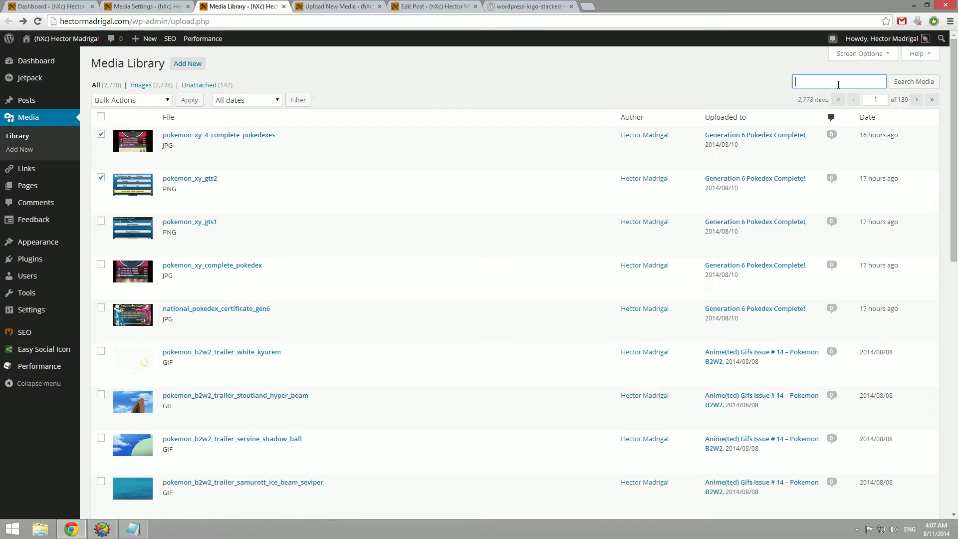
scroll(336, 256, down, 10)
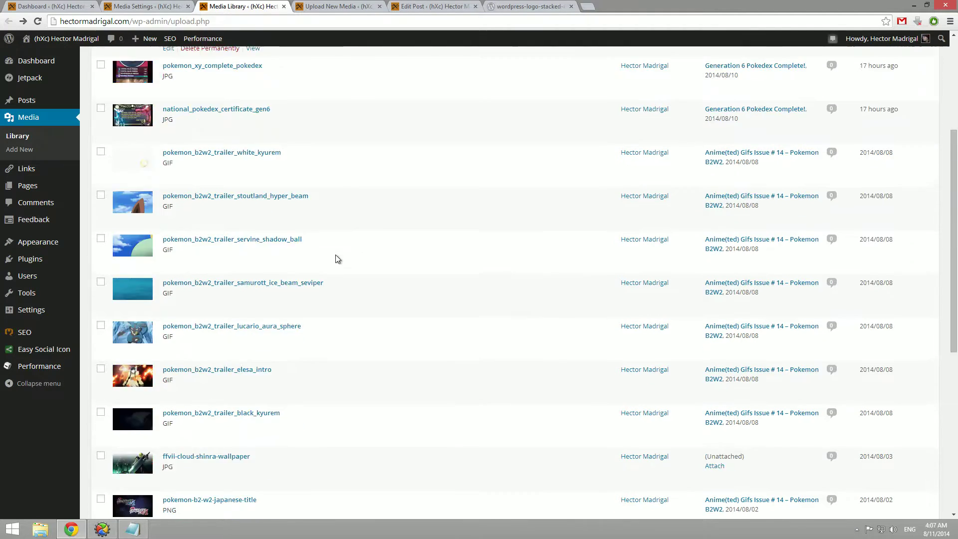
scroll(335, 257, up, 10)
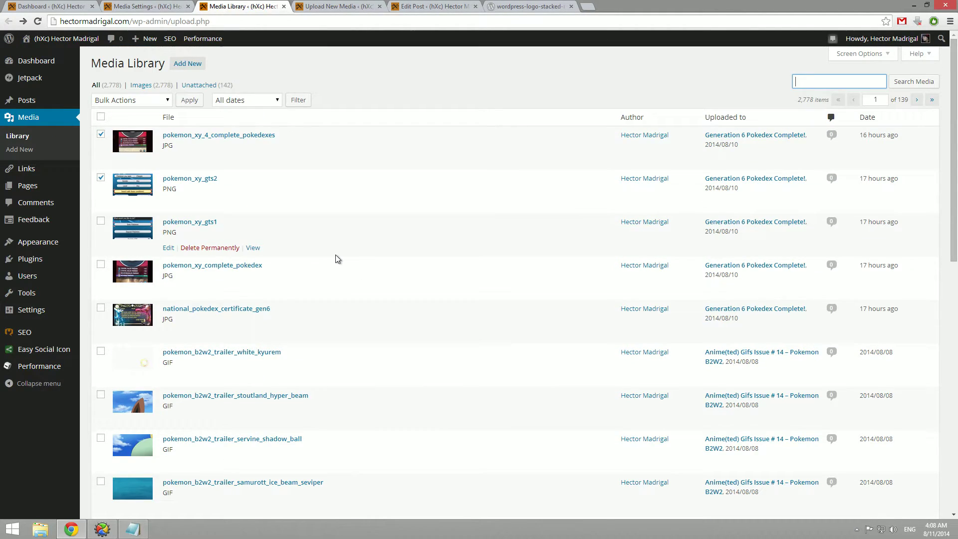
- Go to the Media Tutorial post and start adding media to its empty body
click(333, 5)
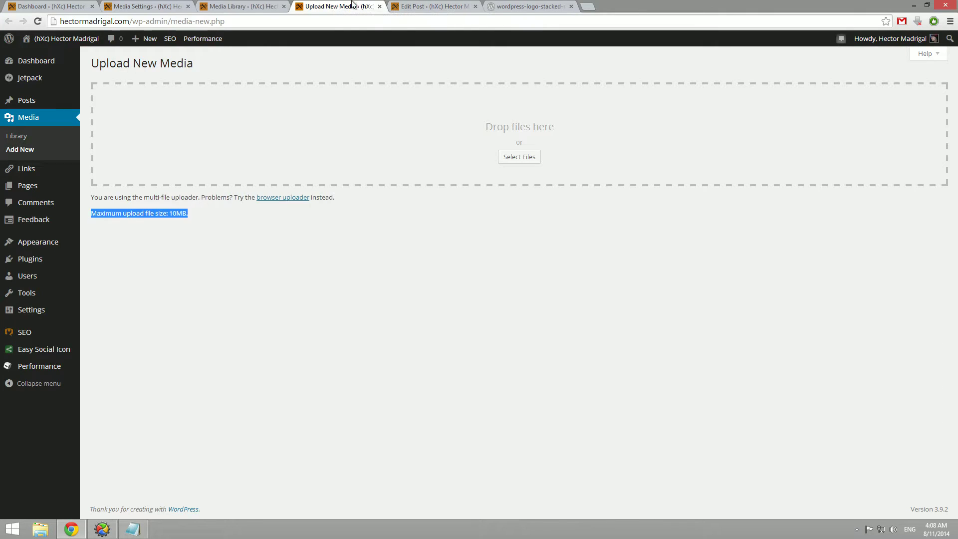
click(415, 5)
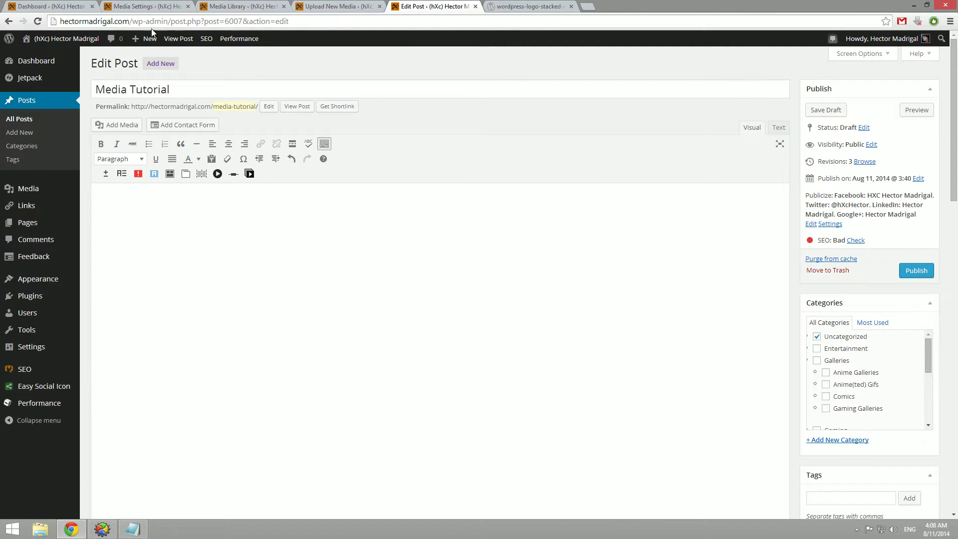
click(257, 268)
click(124, 128)
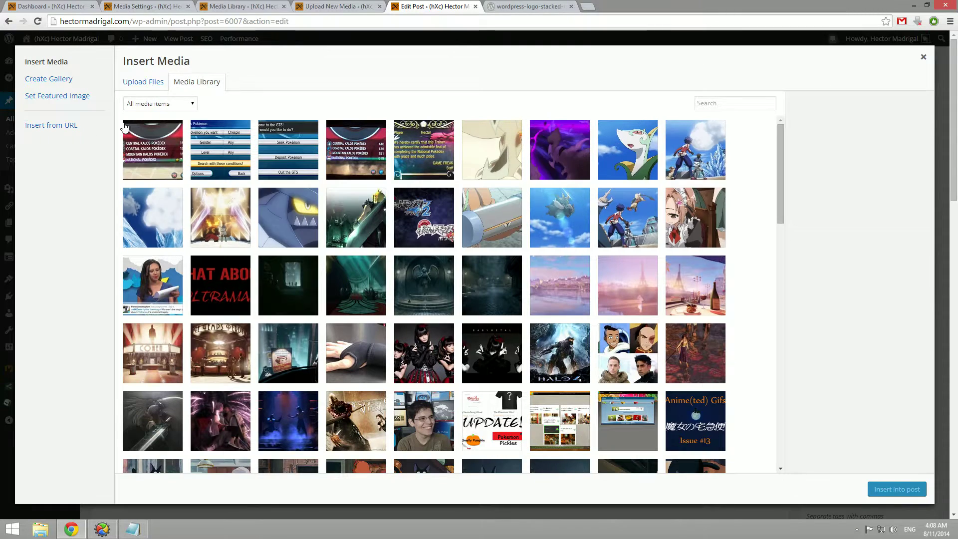
- View the file upload area and select bioshock_infinite_burial_at_sea_screenshot7.jpg from the media library for insertion
click(145, 82)
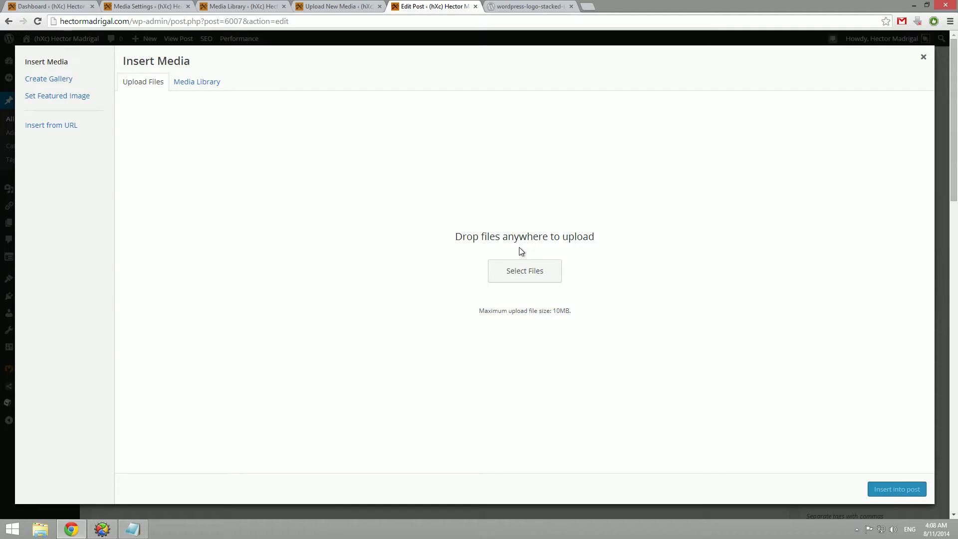
click(188, 82)
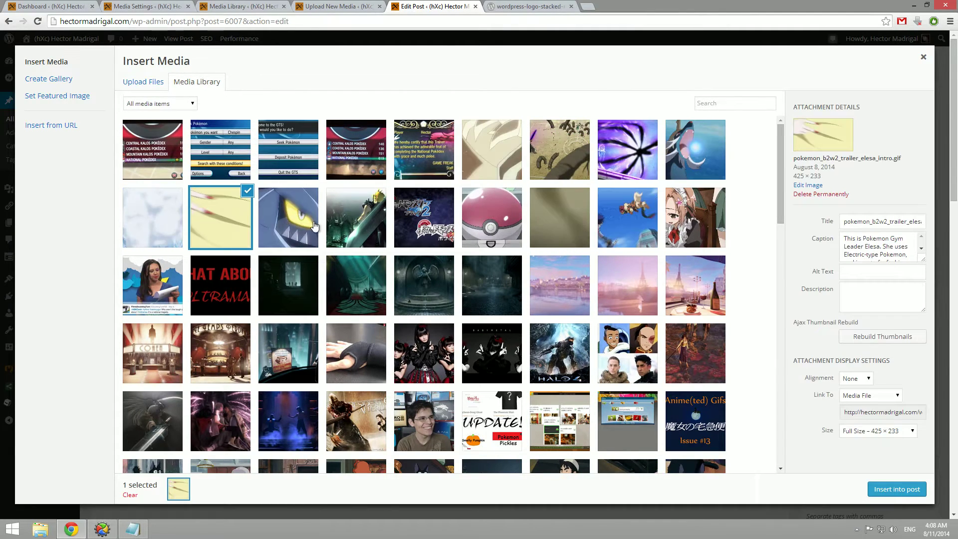
click(287, 225)
click(492, 285)
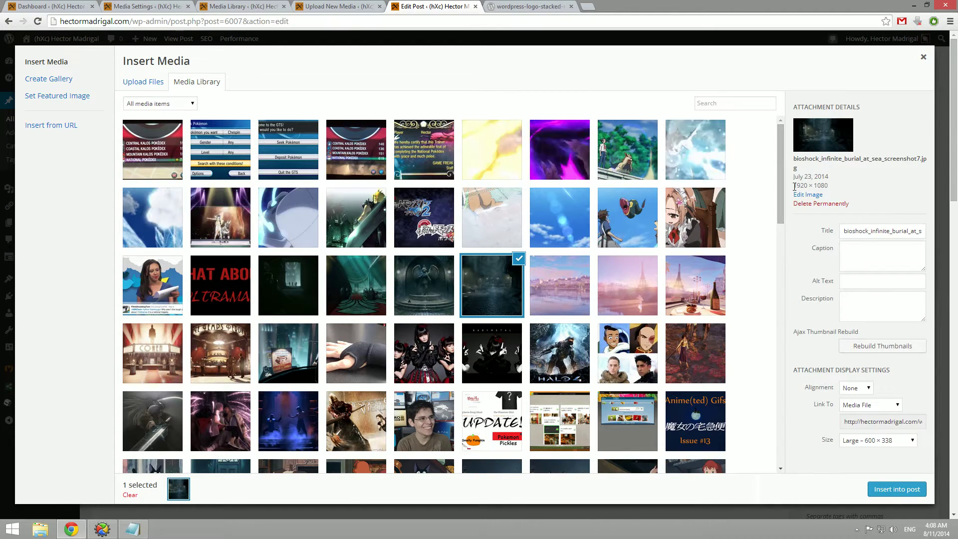
- Review the selected image's dimensions, file name, title, caption, alt text and description fields
drag(792, 186, 847, 186)
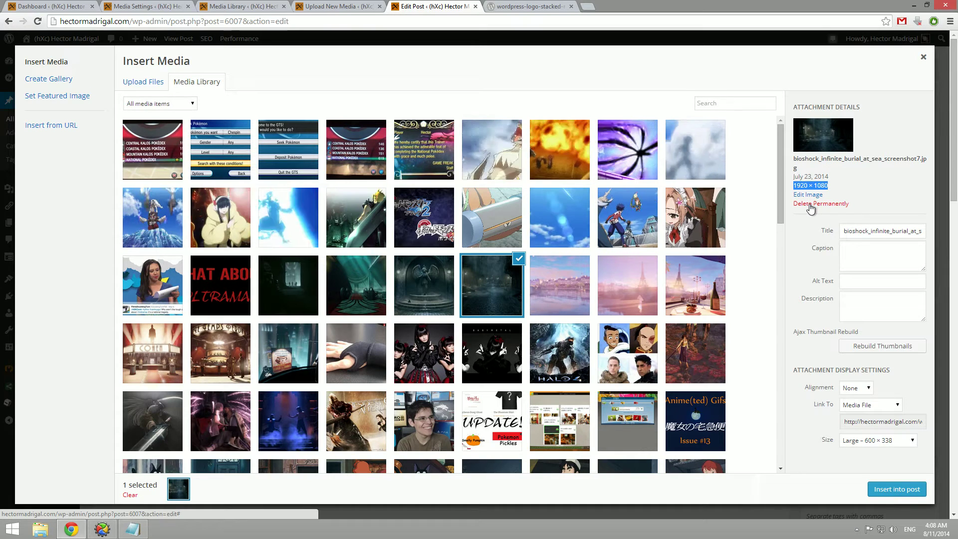
double_click(862, 231)
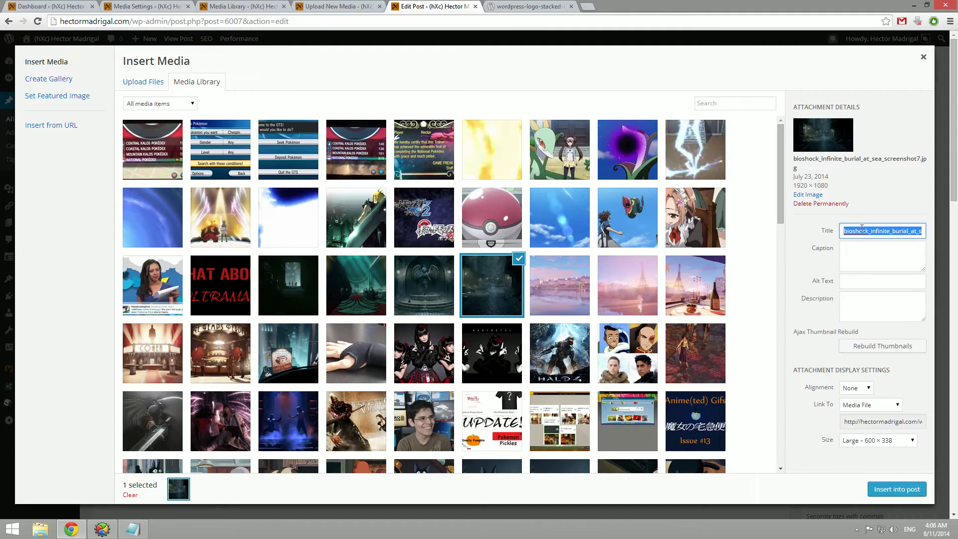
drag(815, 170, 794, 156)
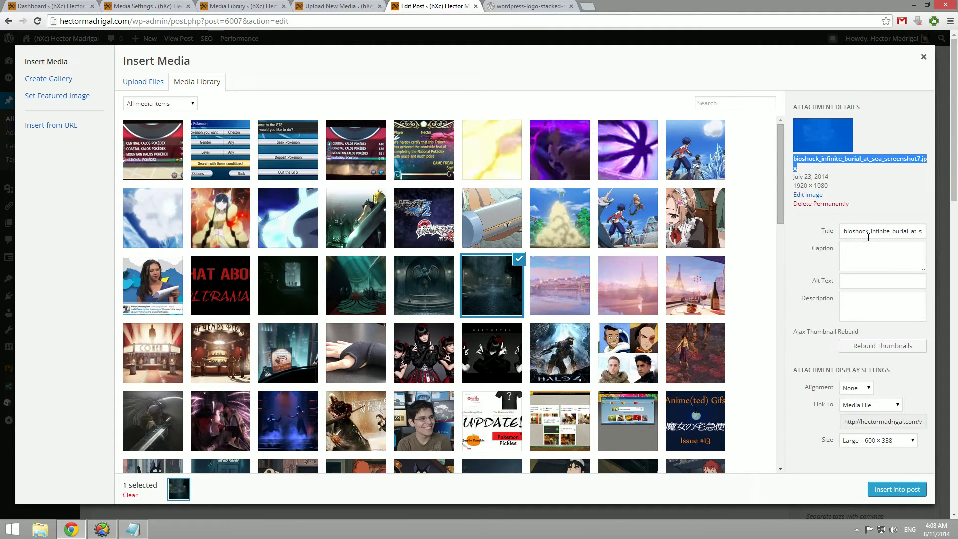
click(866, 252)
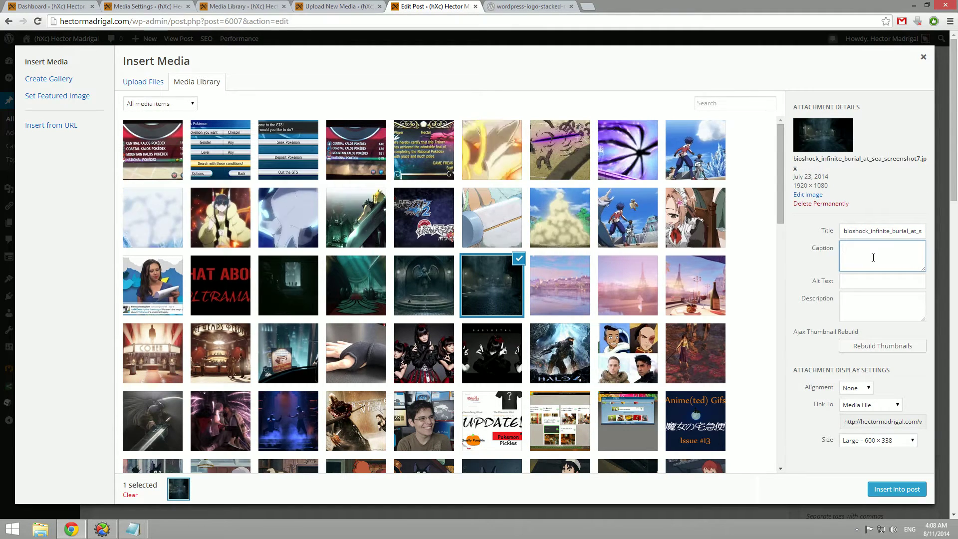
click(862, 282)
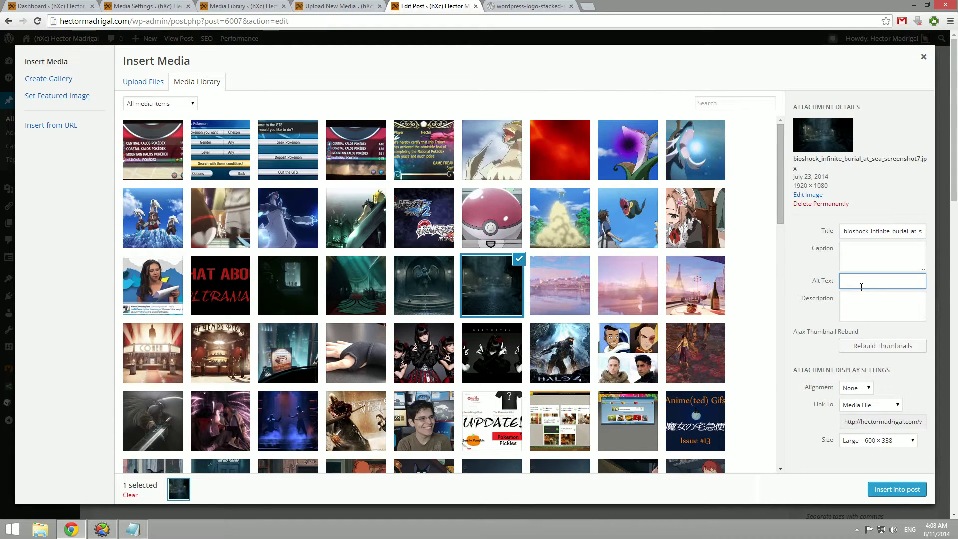
click(859, 307)
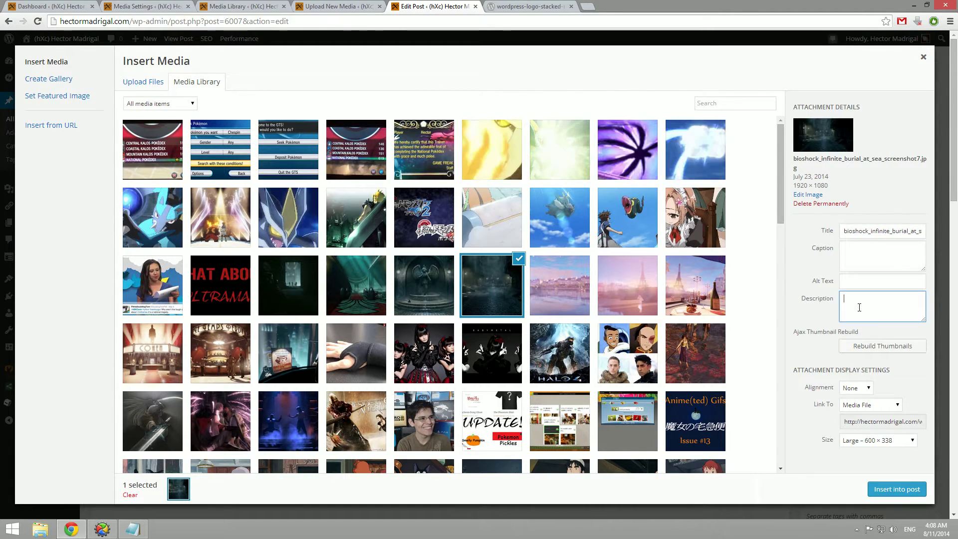
- Set the selected image's alignment to None and its link target to Media File
click(851, 390)
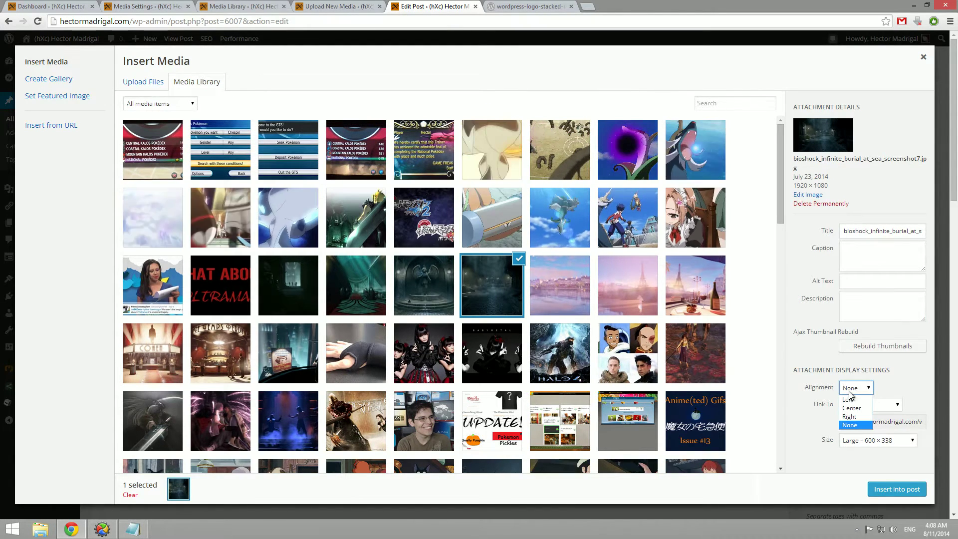
click(850, 426)
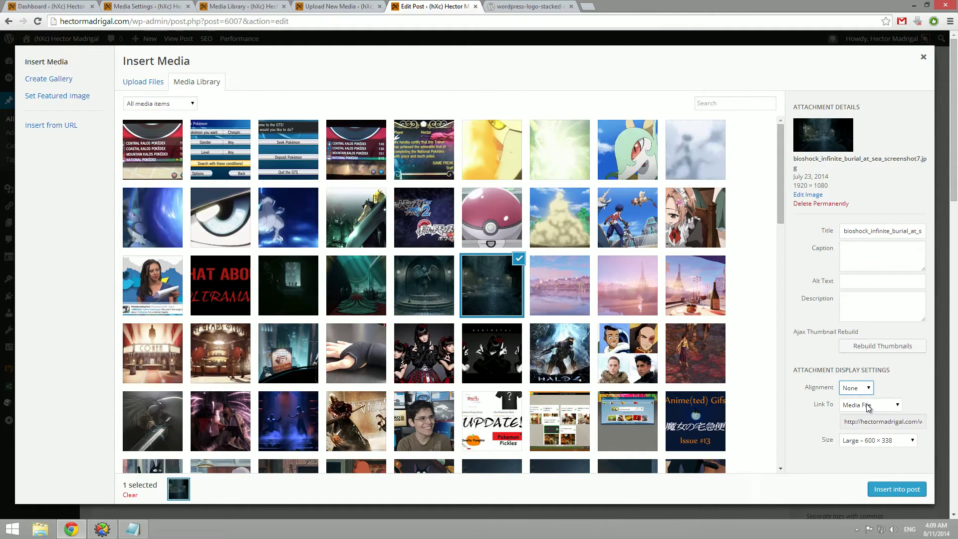
click(868, 407)
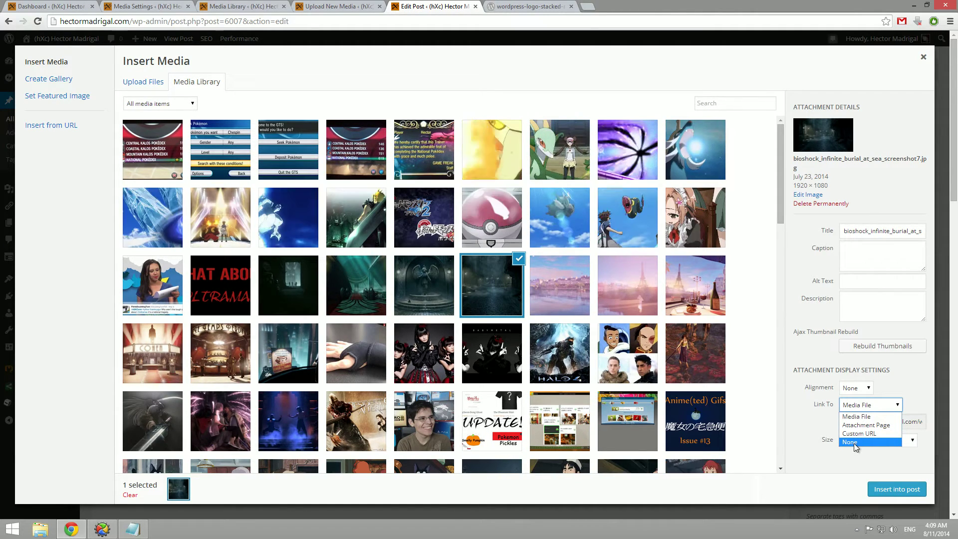
click(858, 416)
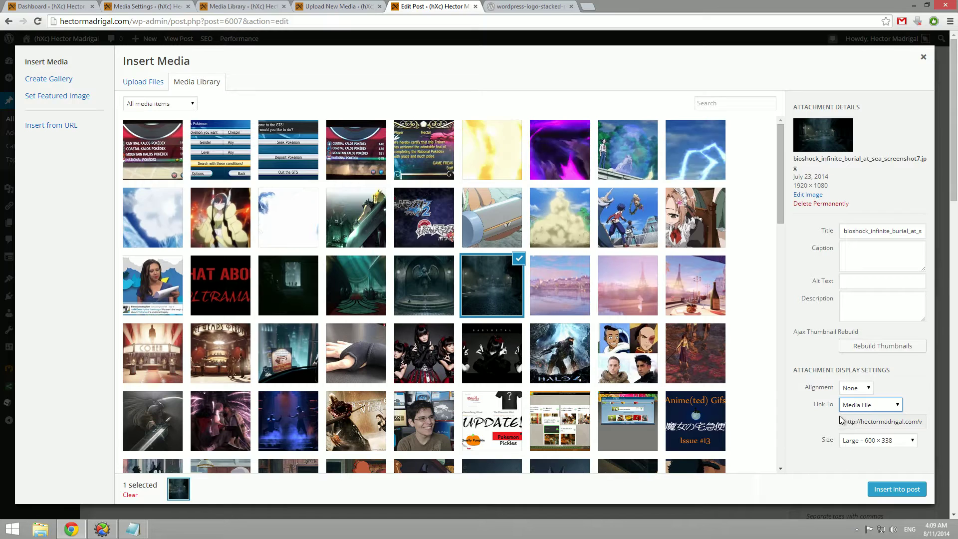
- Examine the insert size options for the selected BioShock image and check them against the Media Settings page
click(854, 442)
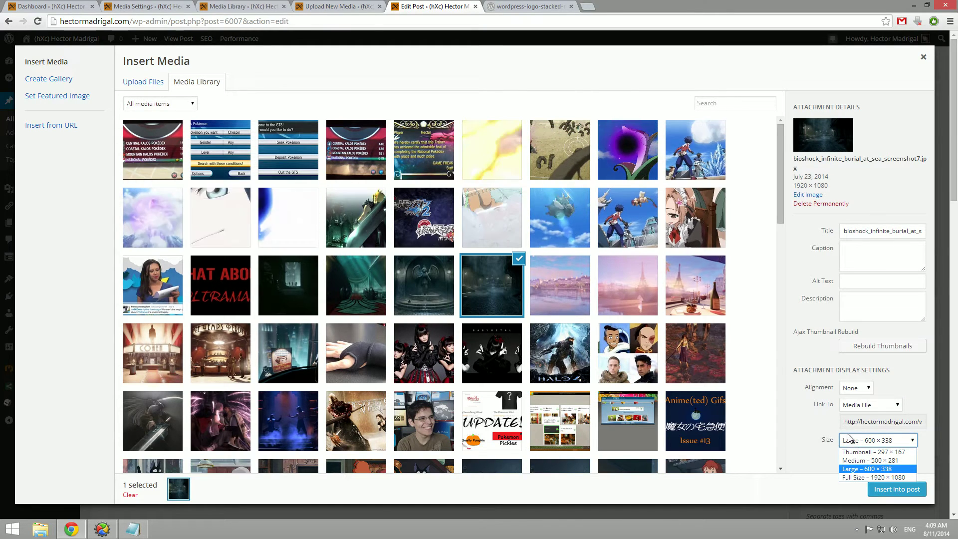
click(123, 5)
click(408, 5)
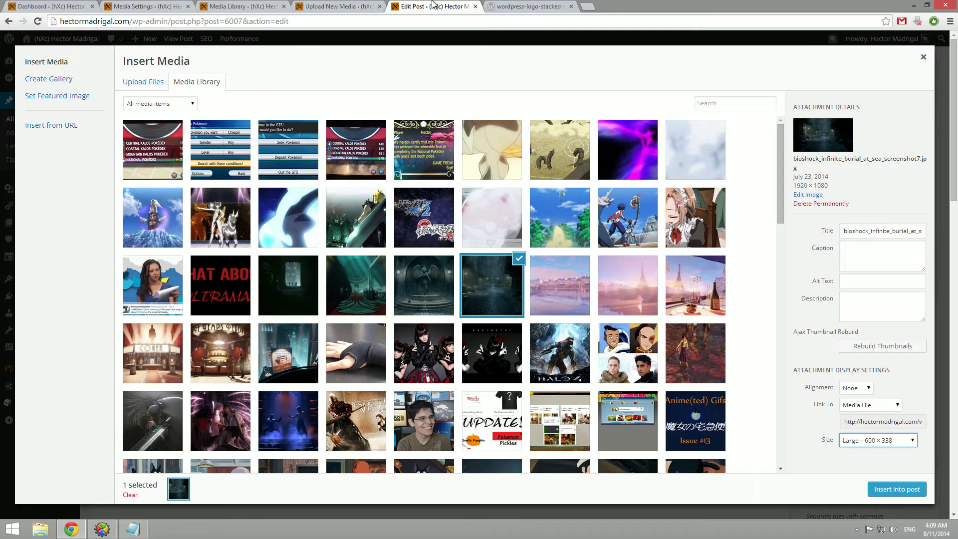
click(879, 441)
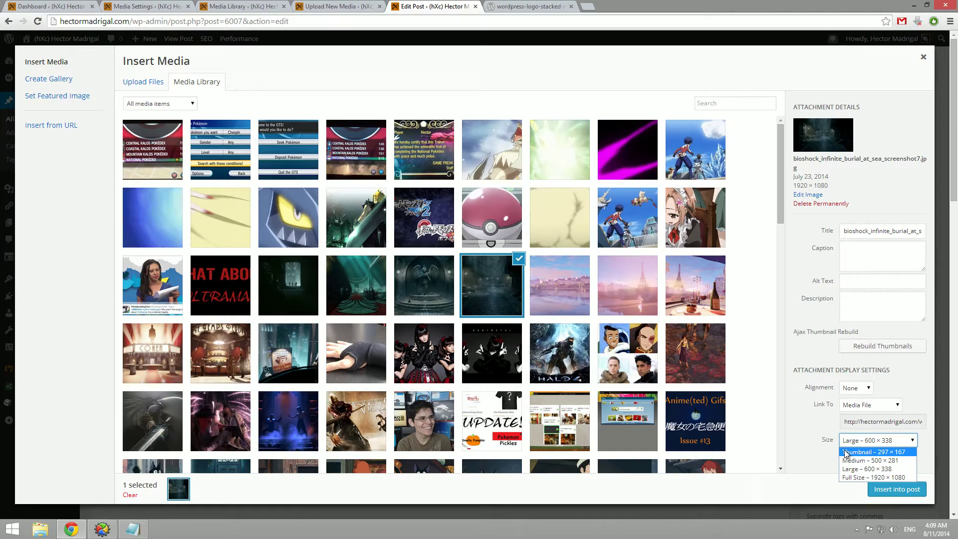
- Select pokemon_b2w2_trailer_white_kyurem.gif in the media library and examine its available insert sizes
click(487, 134)
click(486, 134)
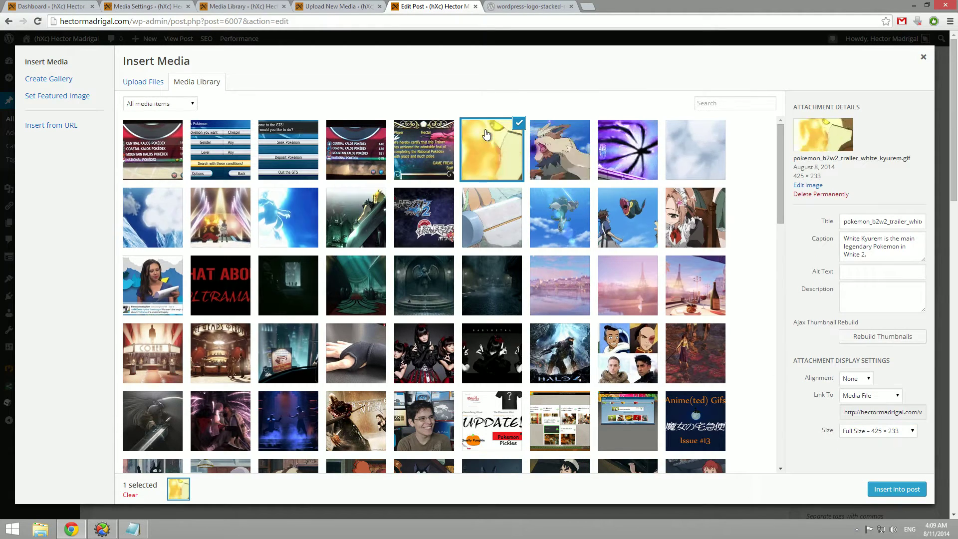
click(875, 431)
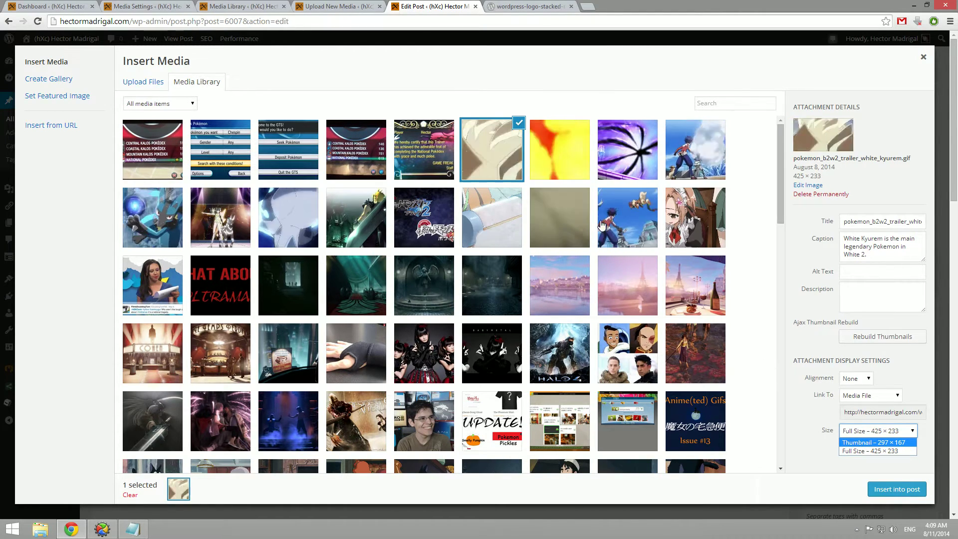
- Select pokemon_b2w2_trailer_servine_slam.gif, highlight its caption, and insert it into the post at Full Size – 425 × 233
click(601, 226)
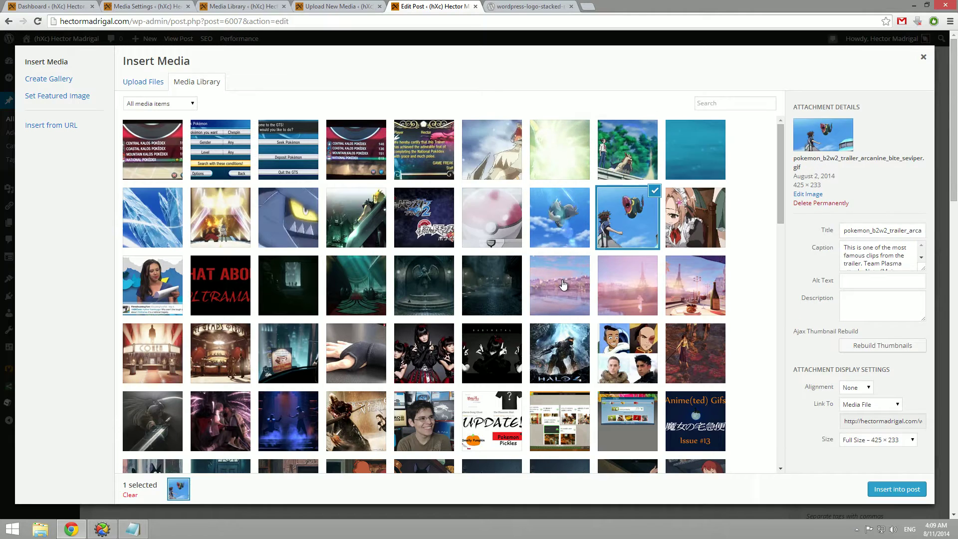
click(547, 214)
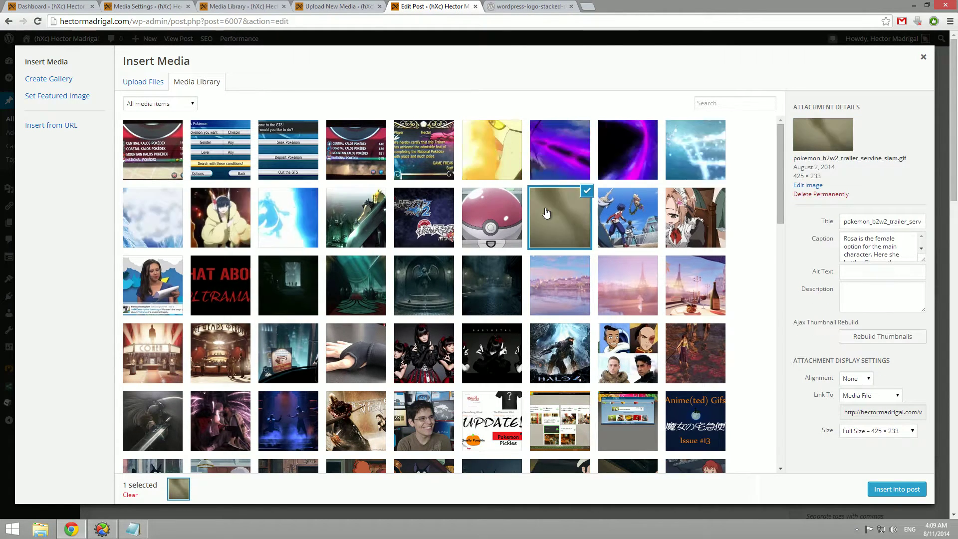
drag(844, 238, 894, 273)
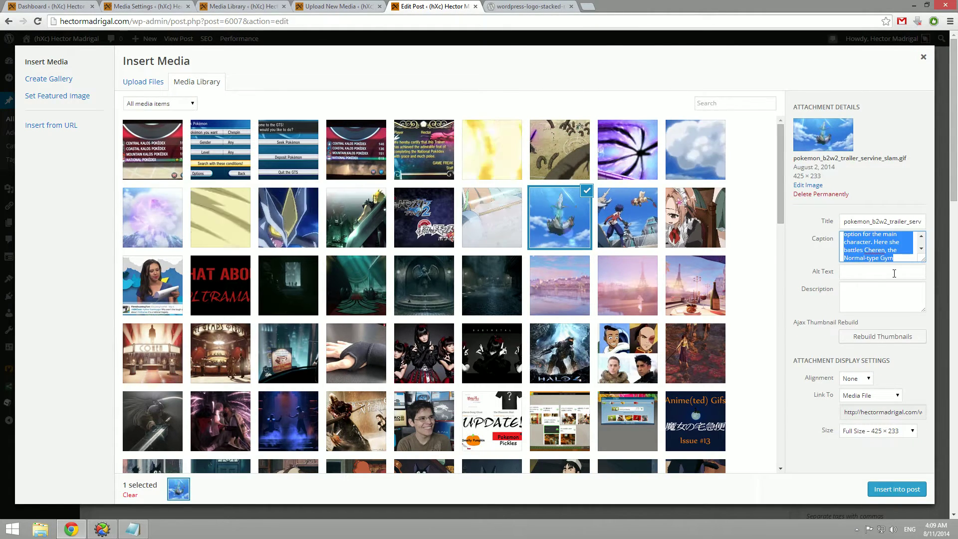
click(897, 489)
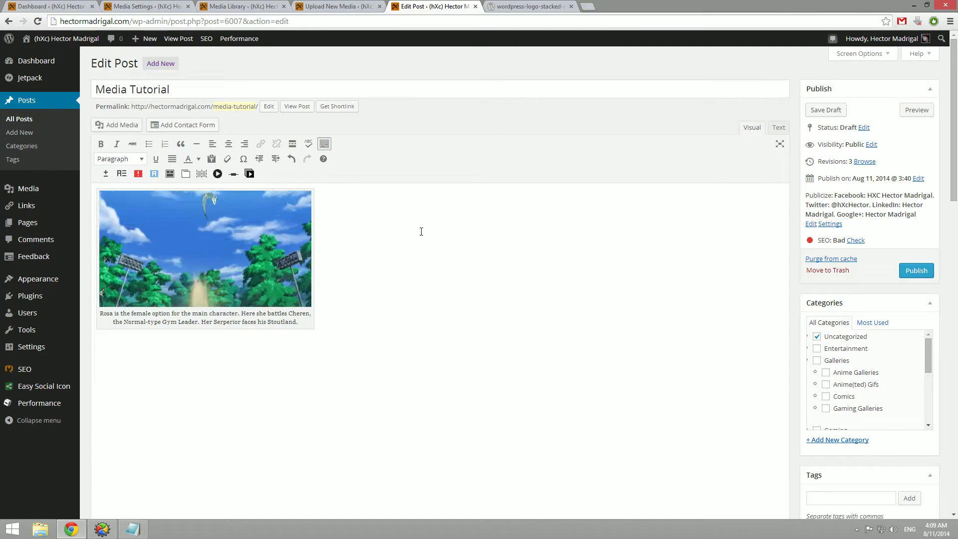
- Preview the Media Tutorial post, examine the caption under the inserted image, and return to the post editor
click(916, 110)
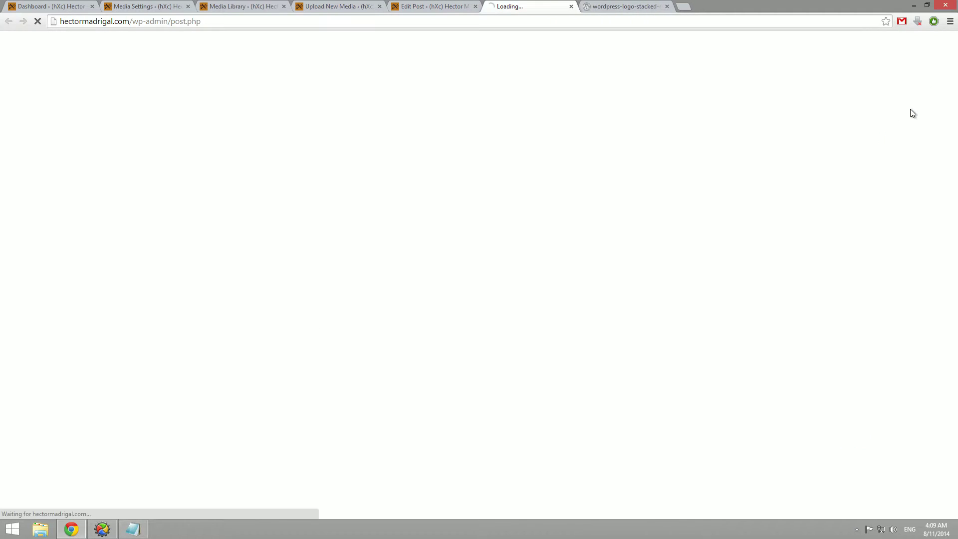
scroll(429, 129, down, 5)
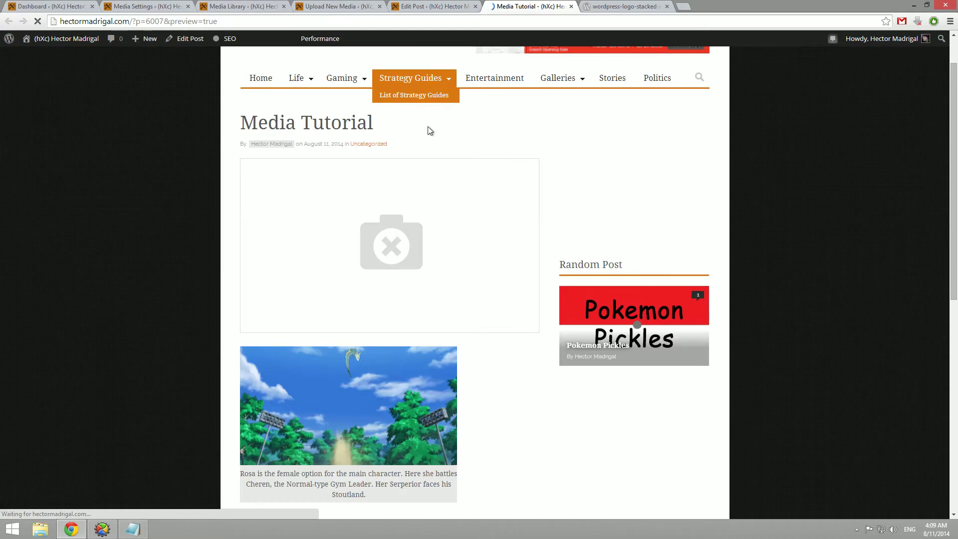
drag(246, 273, 421, 306)
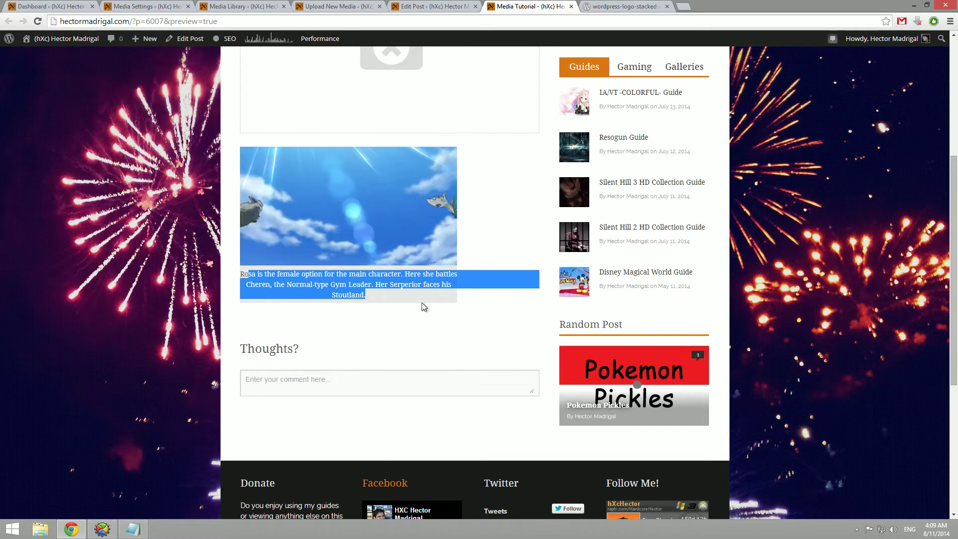
click(432, 286)
key(ctrl+shift+Tab)
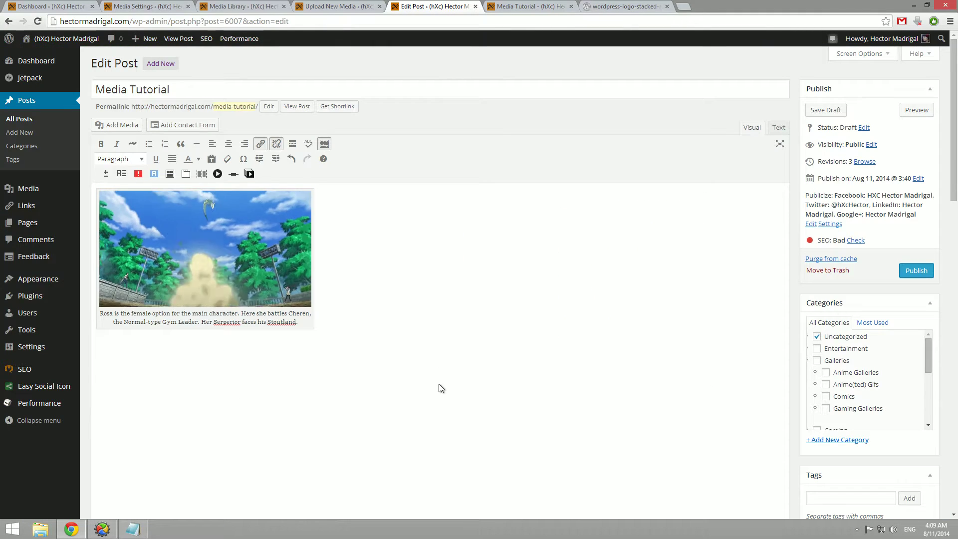
- Delete the image's whole caption and image code in the text view and return to the visual view
click(377, 240)
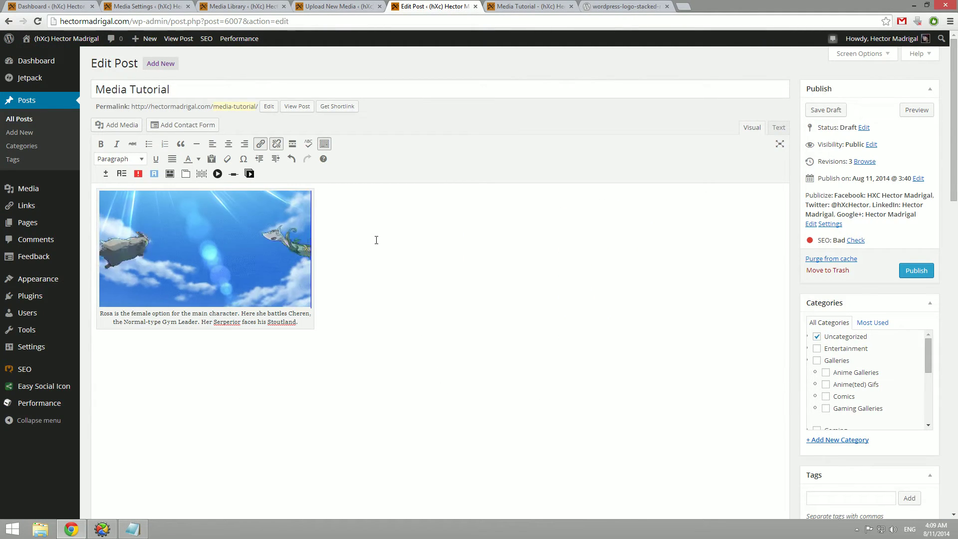
click(776, 130)
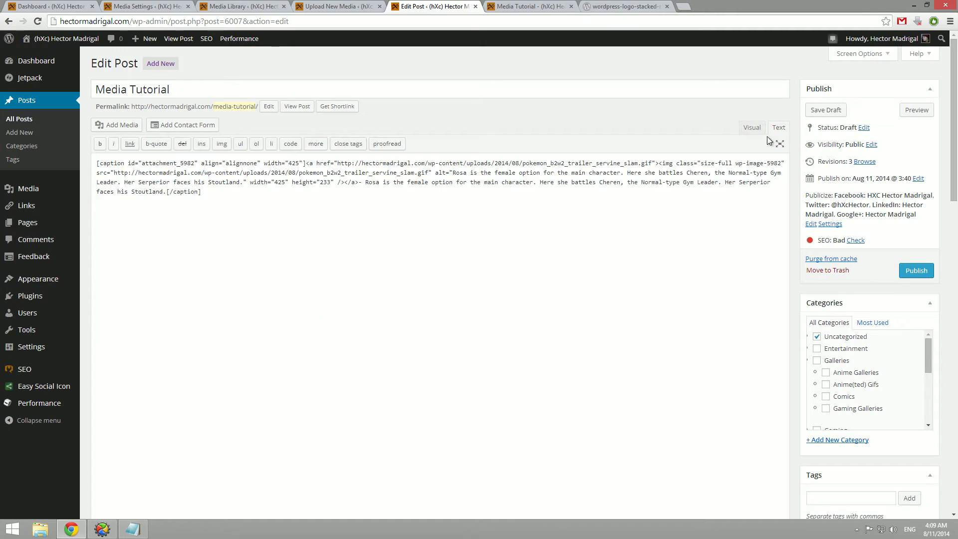
drag(432, 289, 98, 69)
key(BackSpace)
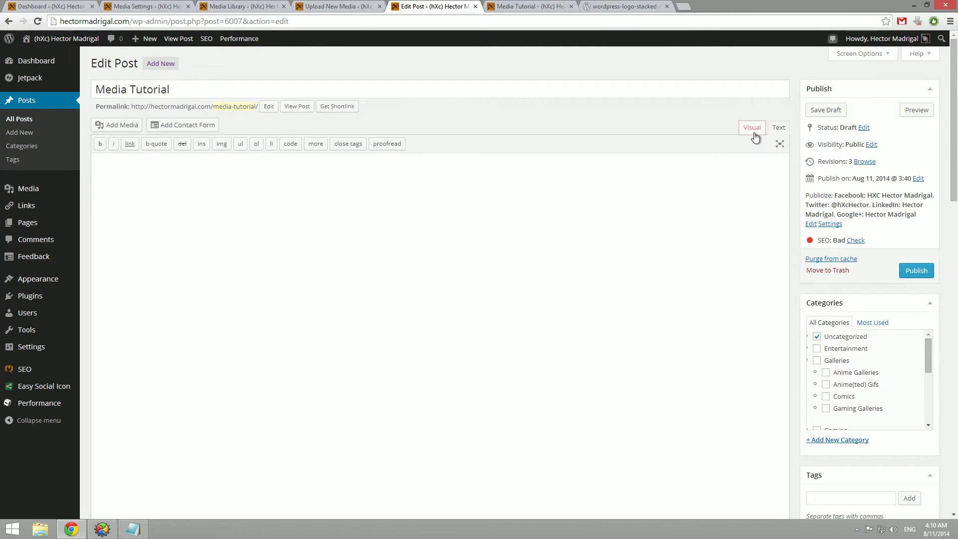
click(753, 131)
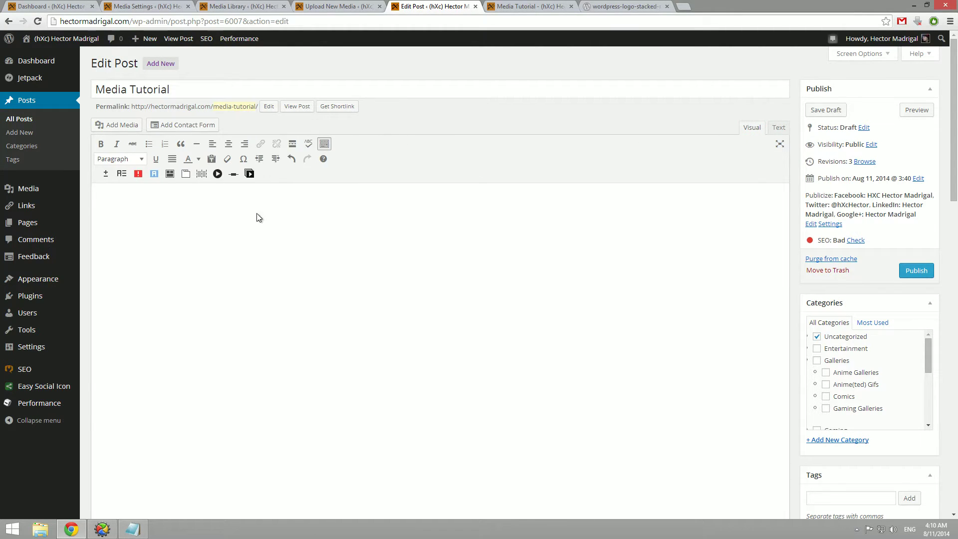
- Start a new gallery for the post and select five adjacent BioShock Infinite screenshots, from the green hall to the pink Eiffel Tower view
click(119, 124)
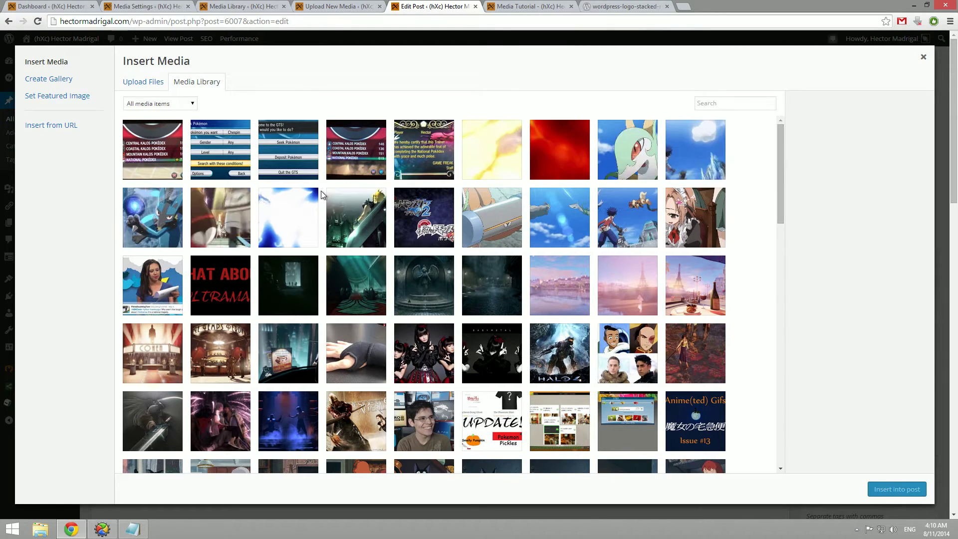
click(72, 79)
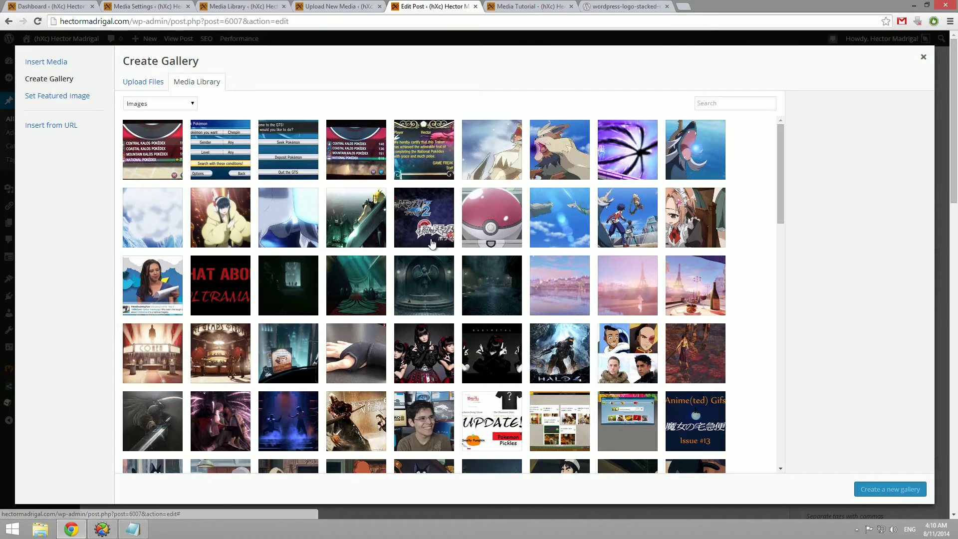
click(363, 289)
click(424, 288)
click(493, 289)
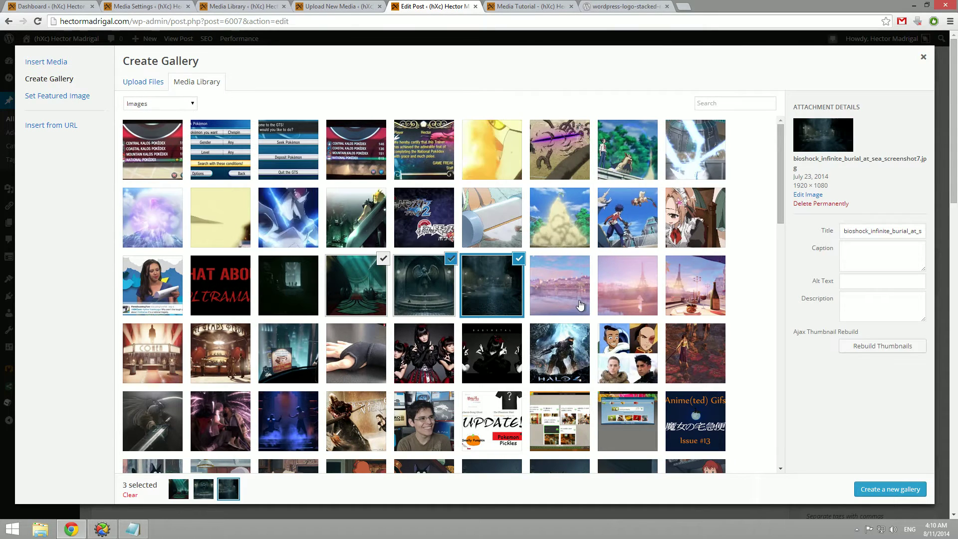
click(560, 292)
click(610, 297)
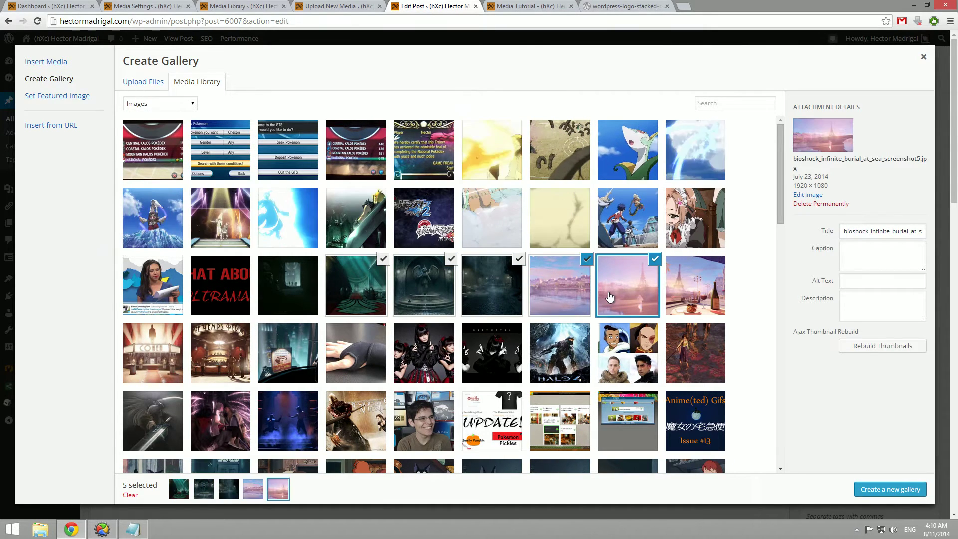
- Create the gallery from the selected images and insert it with Attachment Page links, 3 columns and random order off
click(880, 493)
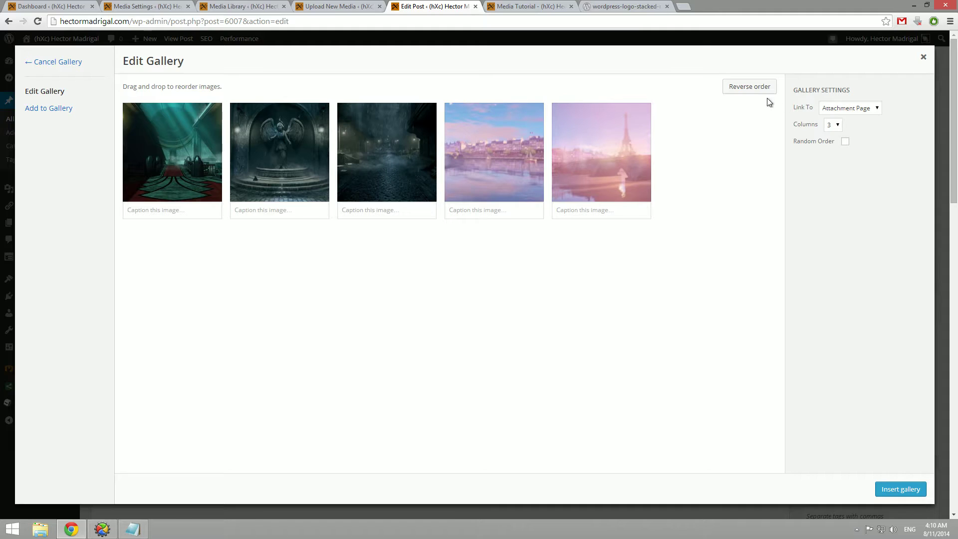
click(845, 142)
click(845, 143)
click(833, 125)
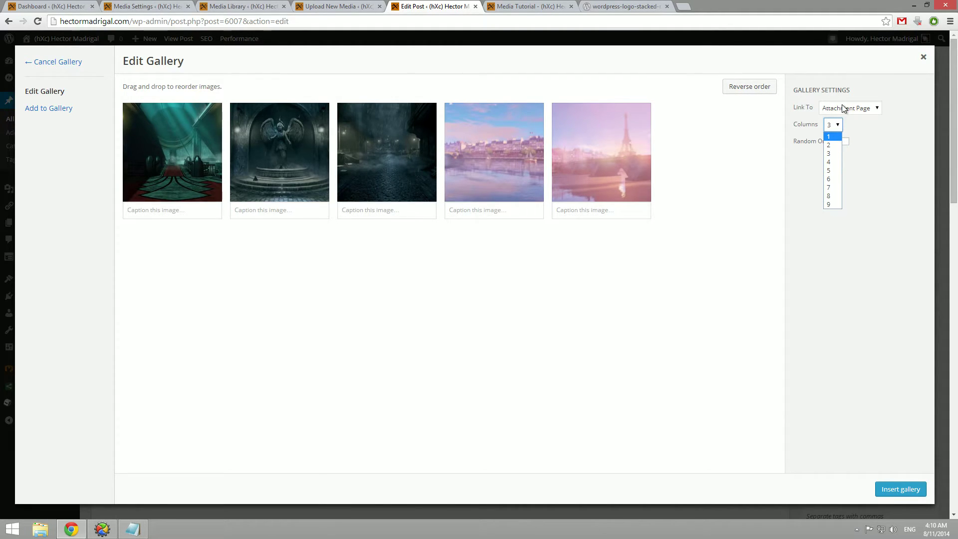
click(844, 109)
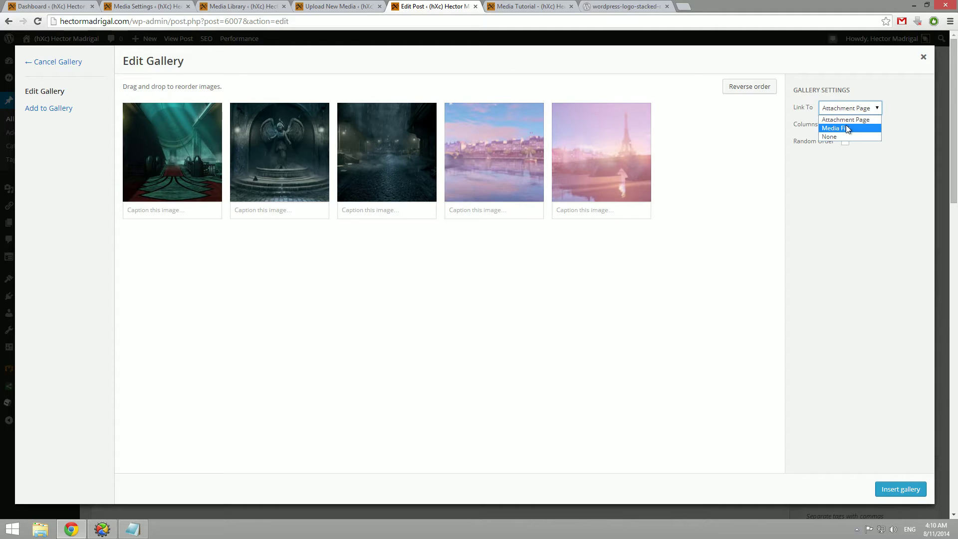
click(840, 171)
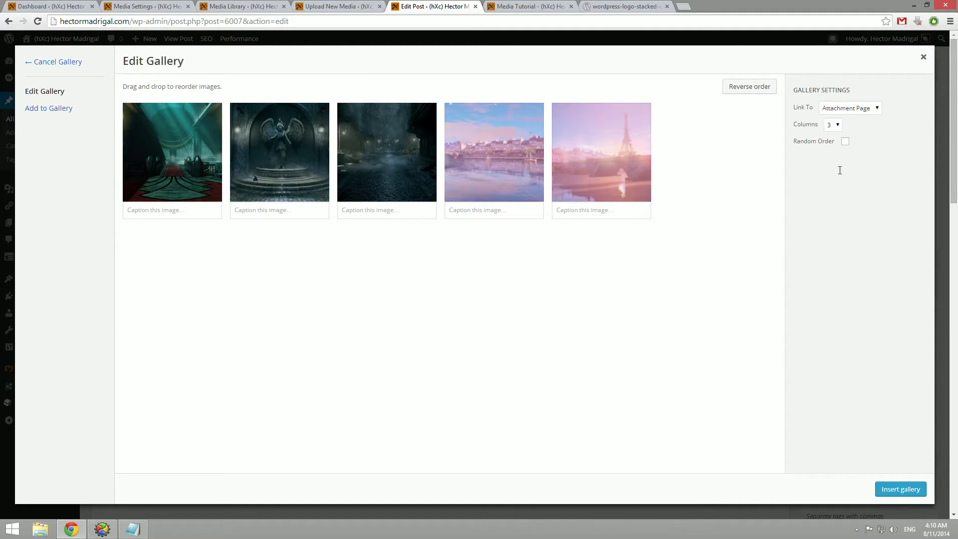
click(896, 490)
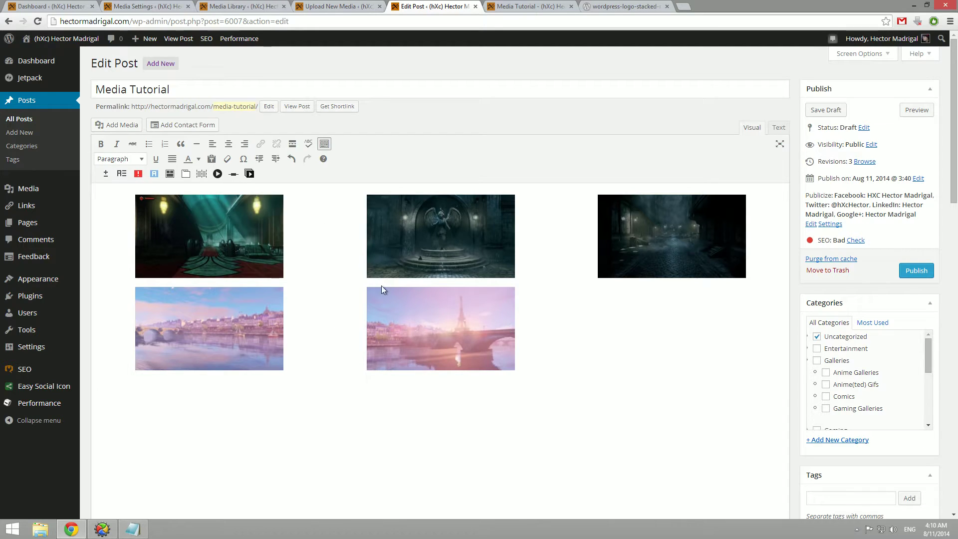
- Preview the post's gallery, enlarge its first image in the lightbox, and close the enlarged view
click(917, 110)
click(517, 6)
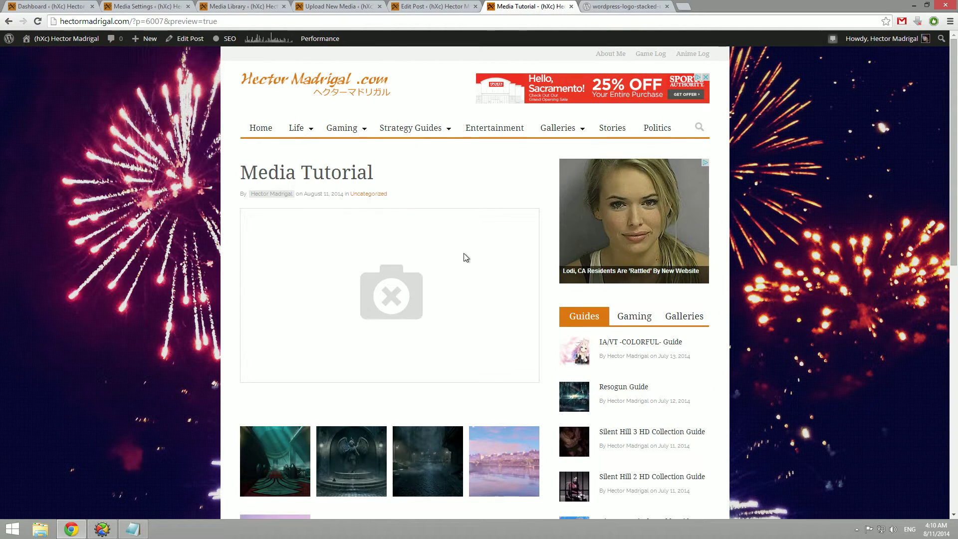
scroll(466, 257, down, 5)
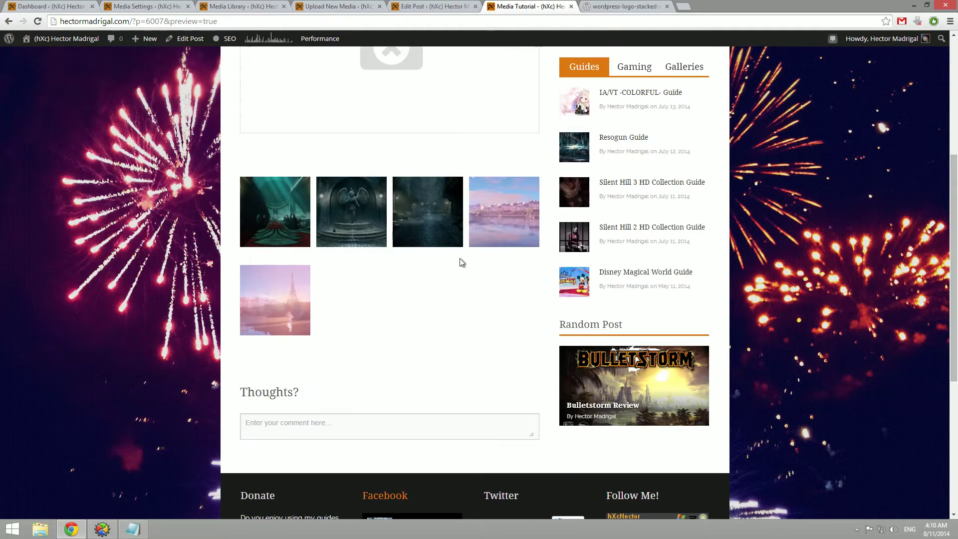
click(286, 215)
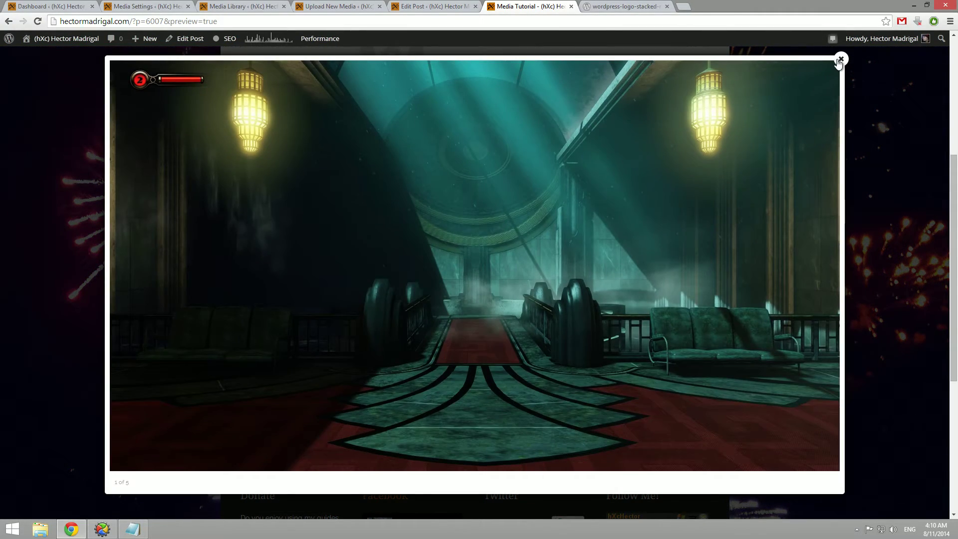
click(840, 60)
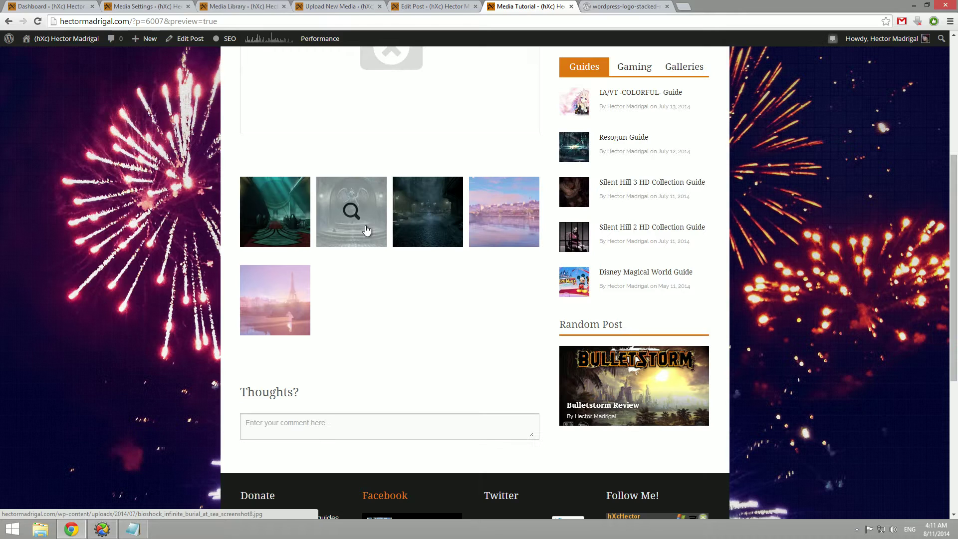
- Return to the post editor and remove the five-image gallery from the post body
click(443, 5)
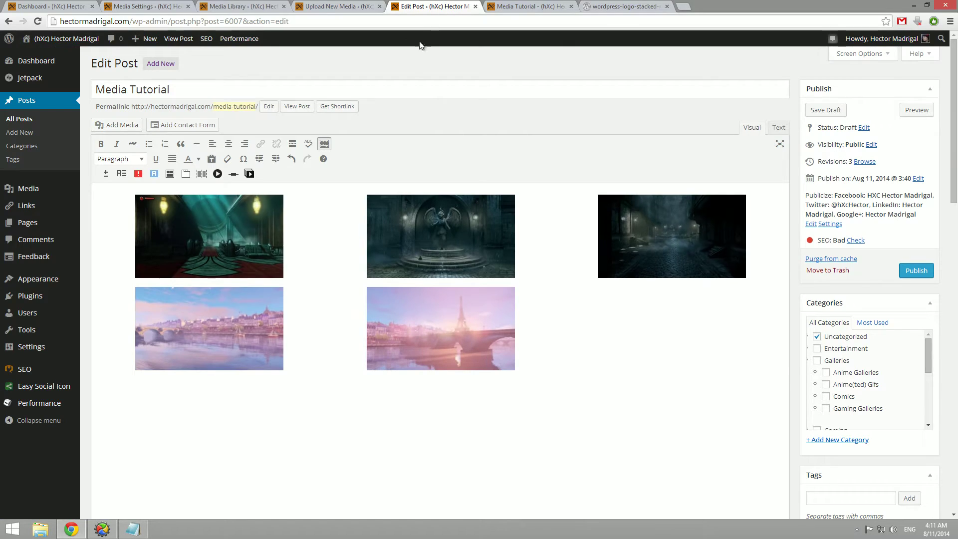
click(611, 357)
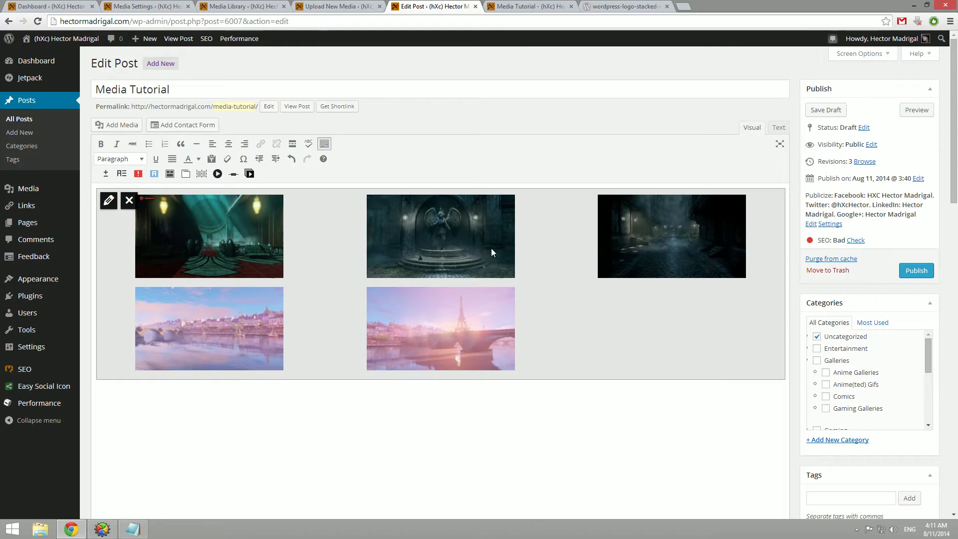
click(129, 200)
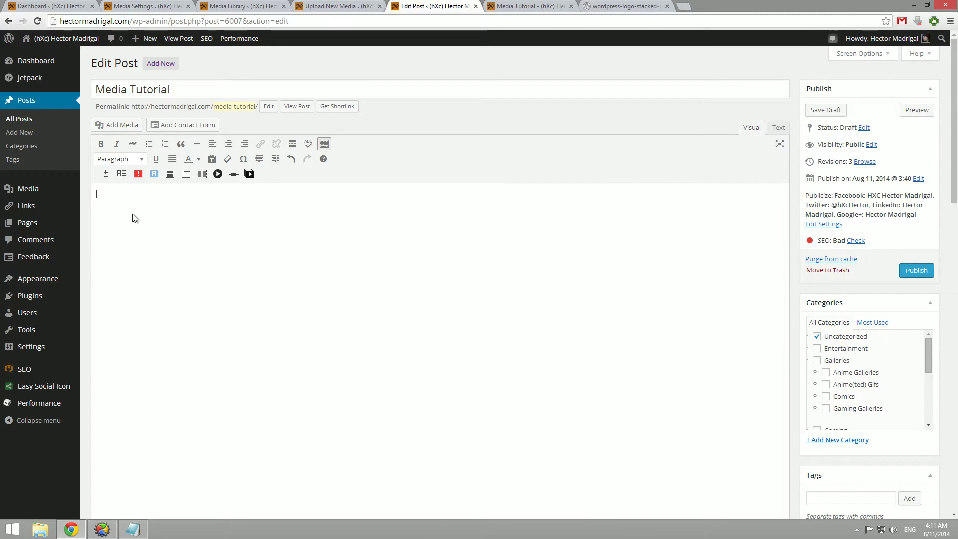
- Open the post's media dialog, select the Pokémon B2/W2 Japanese title image, and add four BioShock Infinite screenshots to a new gallery selection
click(122, 125)
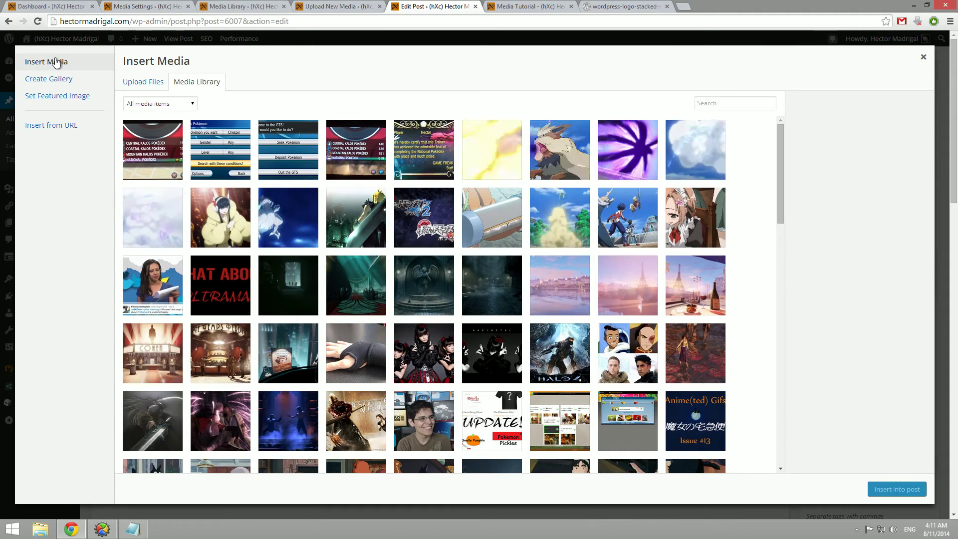
click(424, 217)
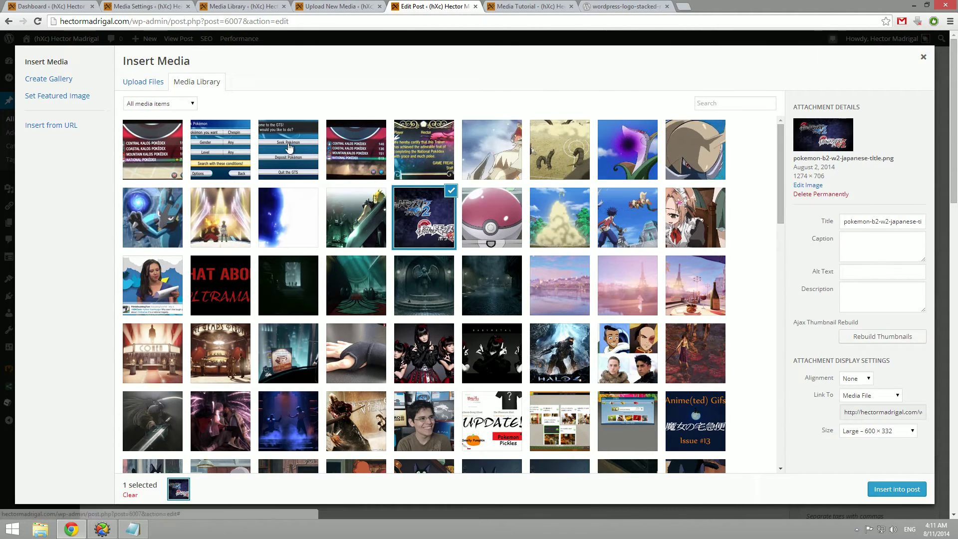
click(41, 80)
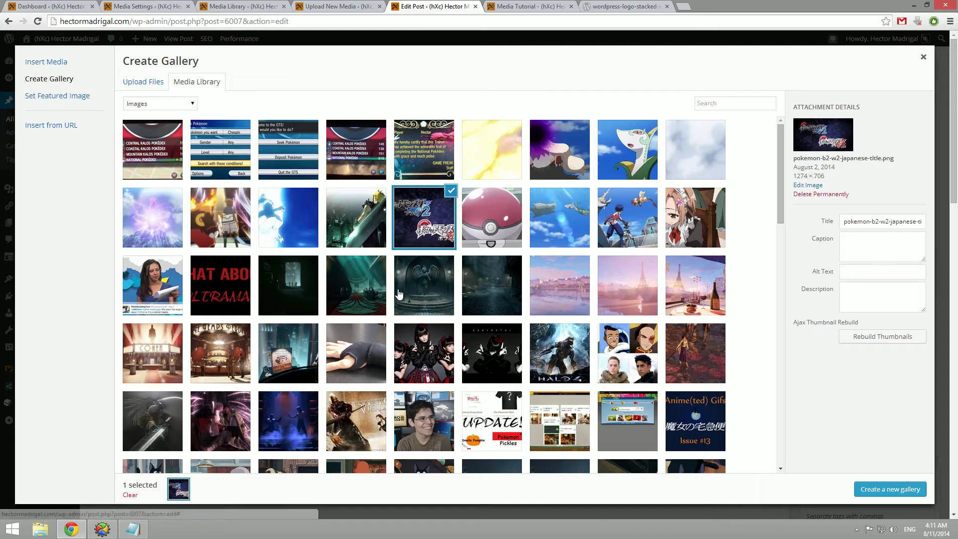
click(355, 294)
click(423, 295)
click(472, 293)
click(637, 292)
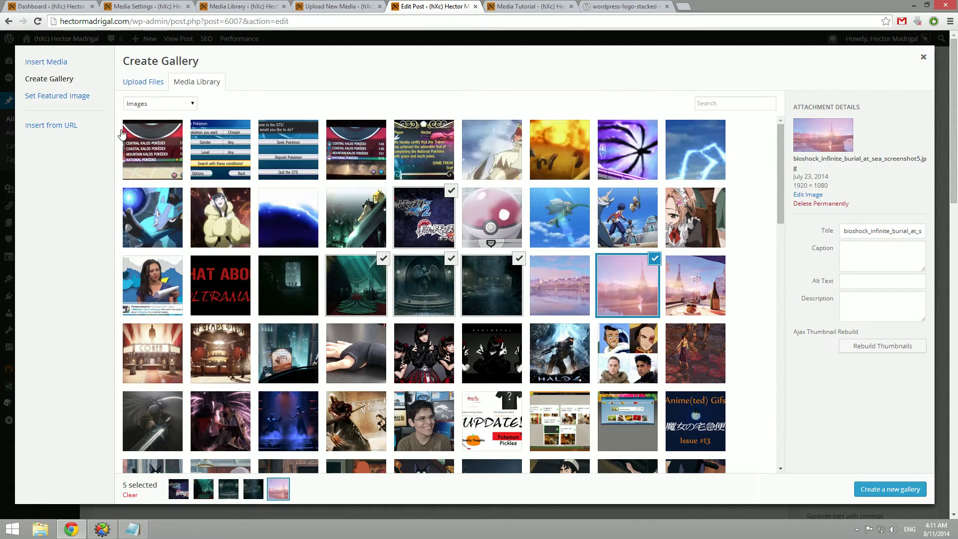
- Set the Halo 4 wallpaper from the Media Library as the post's featured image and check it in the editor
click(52, 100)
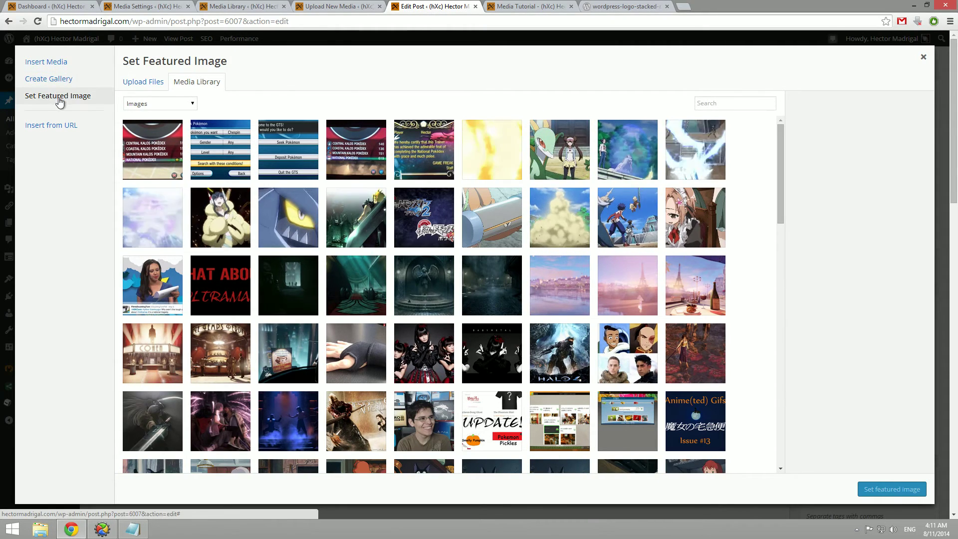
click(544, 352)
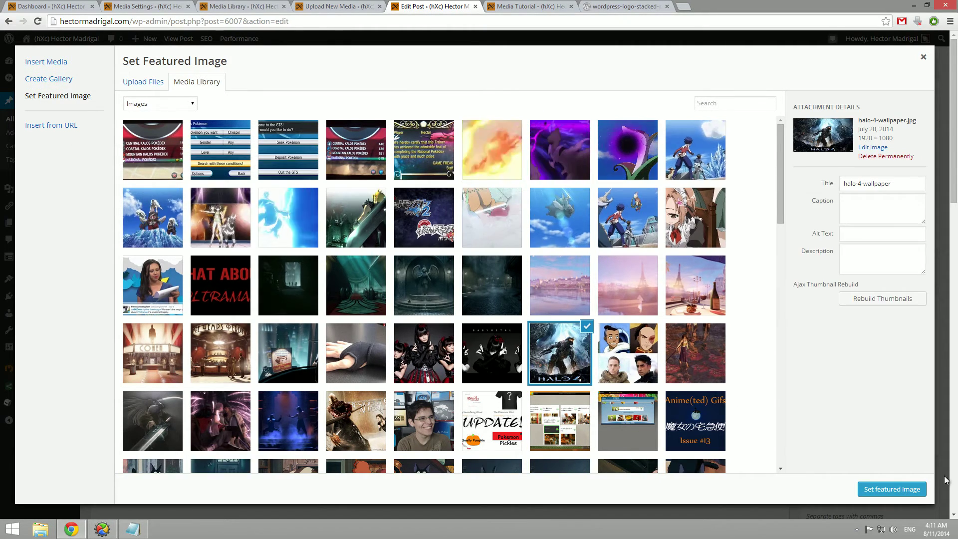
click(904, 488)
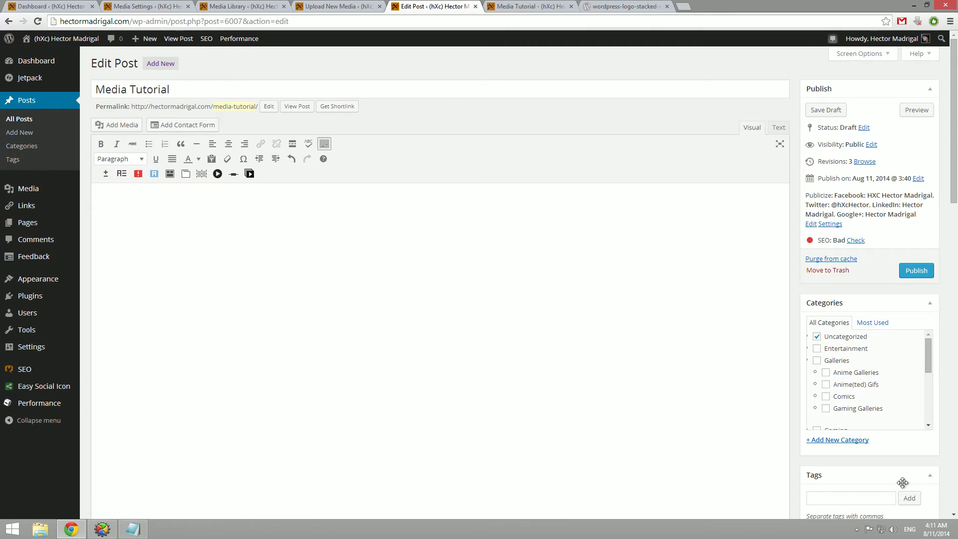
scroll(902, 487, down, 5)
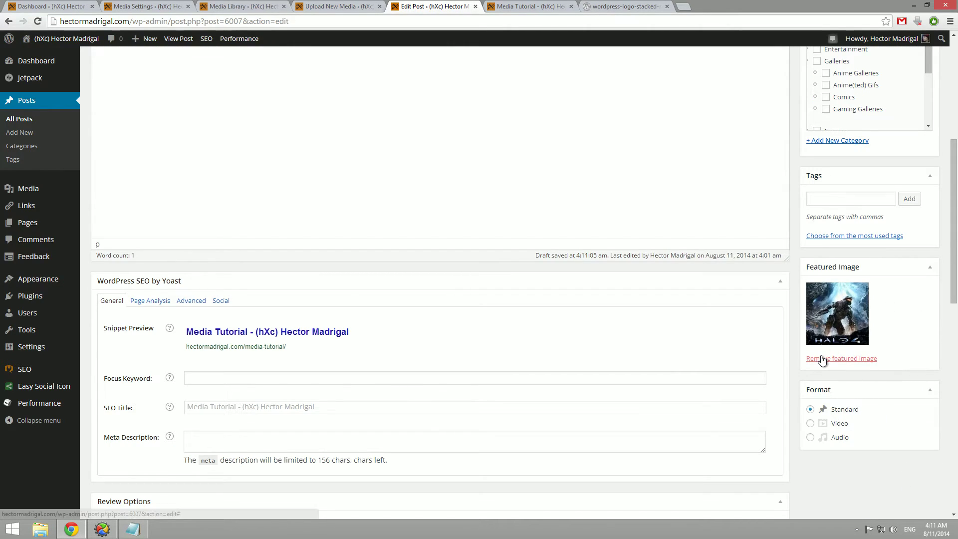
- Preview the post to examine how the featured image is displayed, and return to the editor to review its Featured Image setting
scroll(822, 354, up, 5)
click(917, 110)
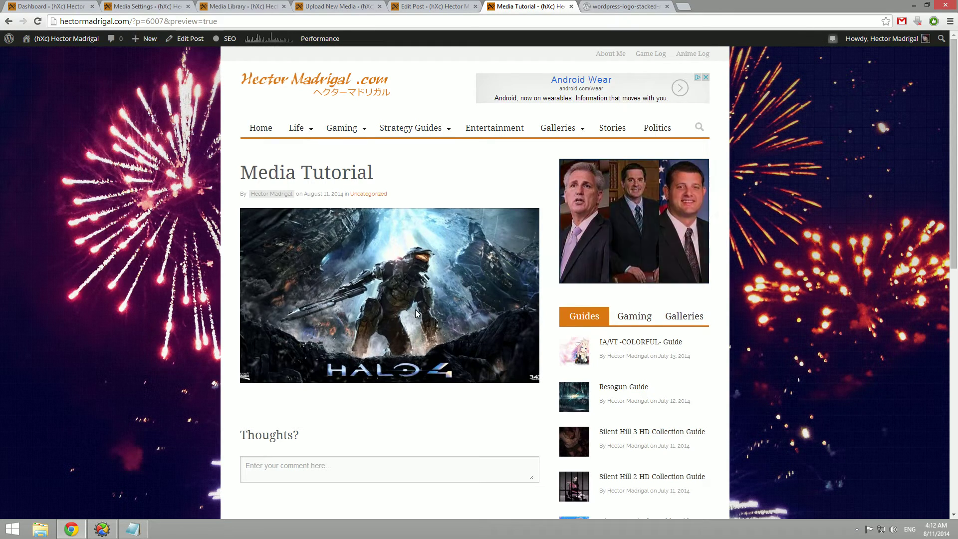
scroll(547, 339, down, 1)
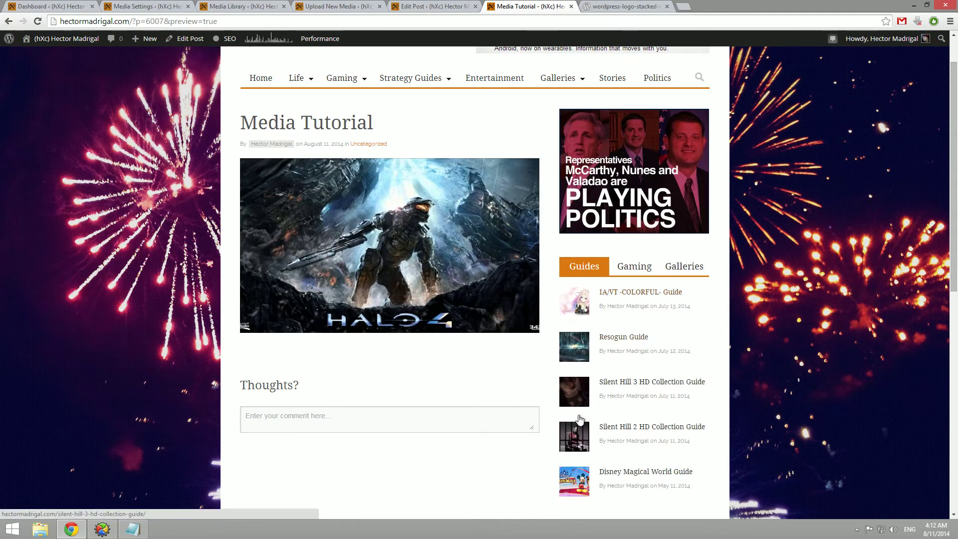
scroll(576, 448, down, 3)
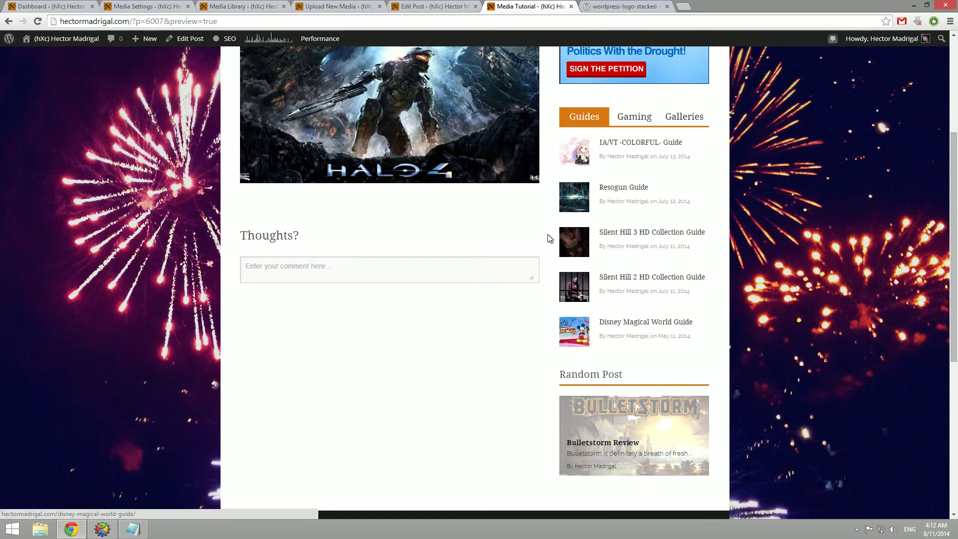
click(417, 6)
scroll(871, 394, down, 5)
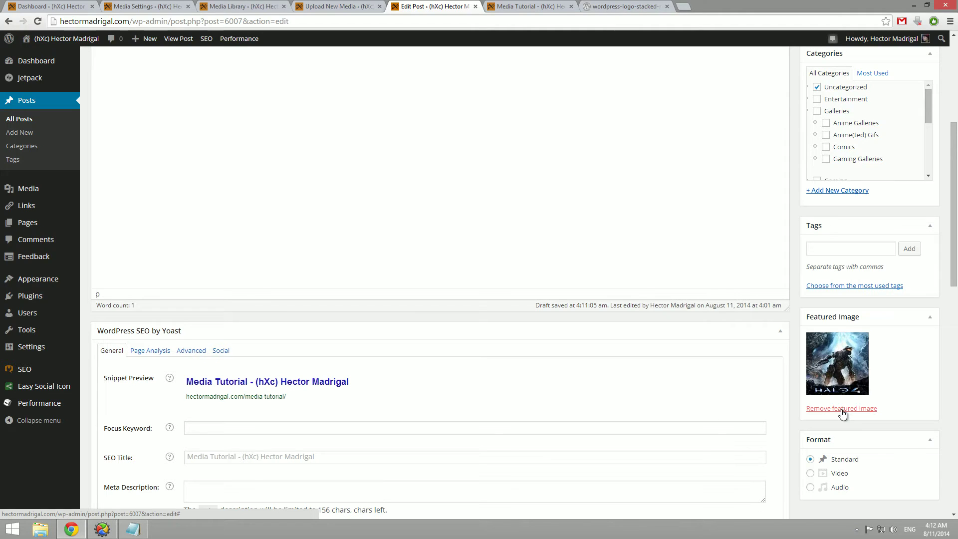
scroll(842, 415, up, 5)
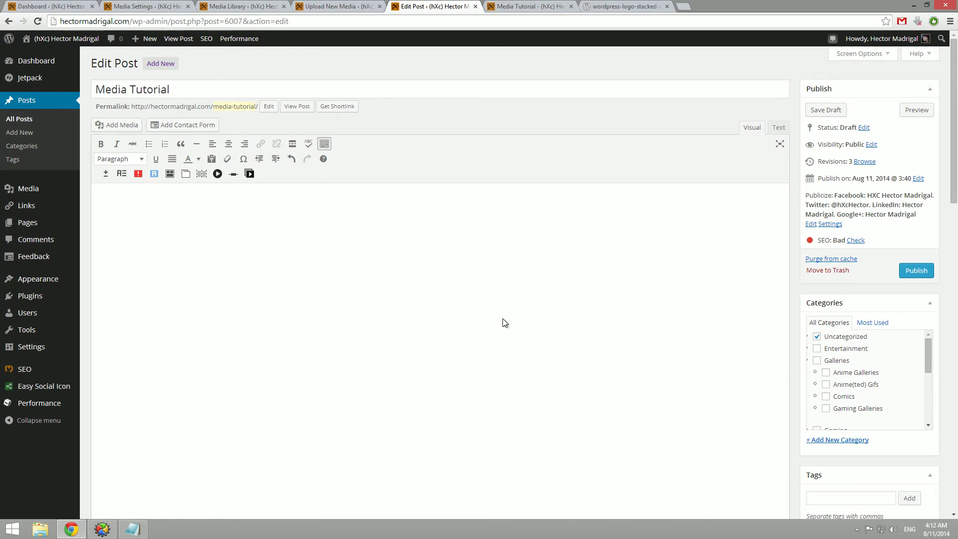
click(108, 126)
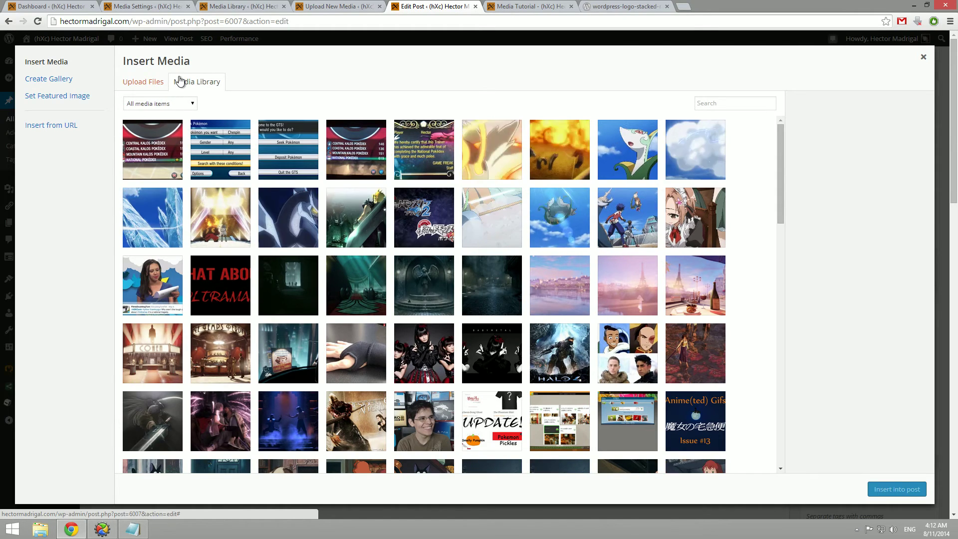
click(64, 129)
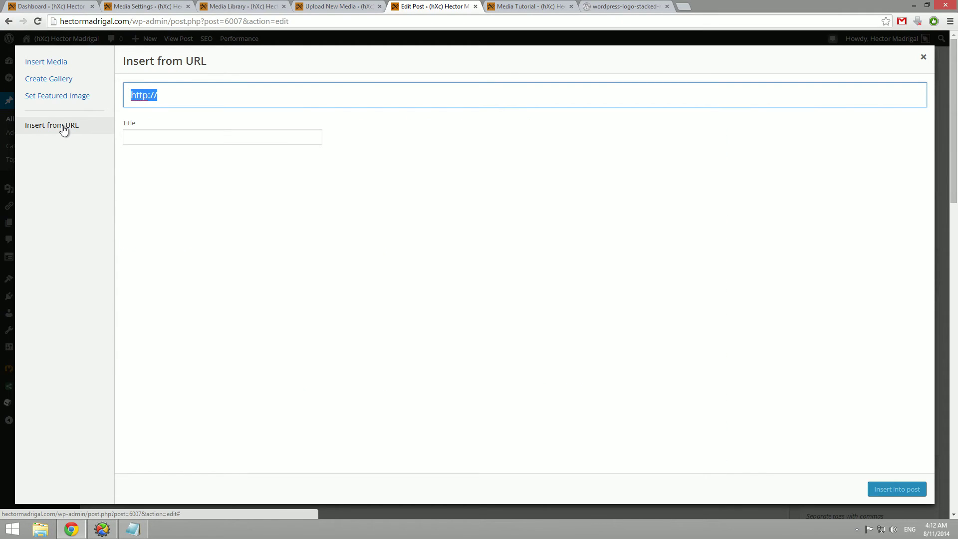
click(598, 5)
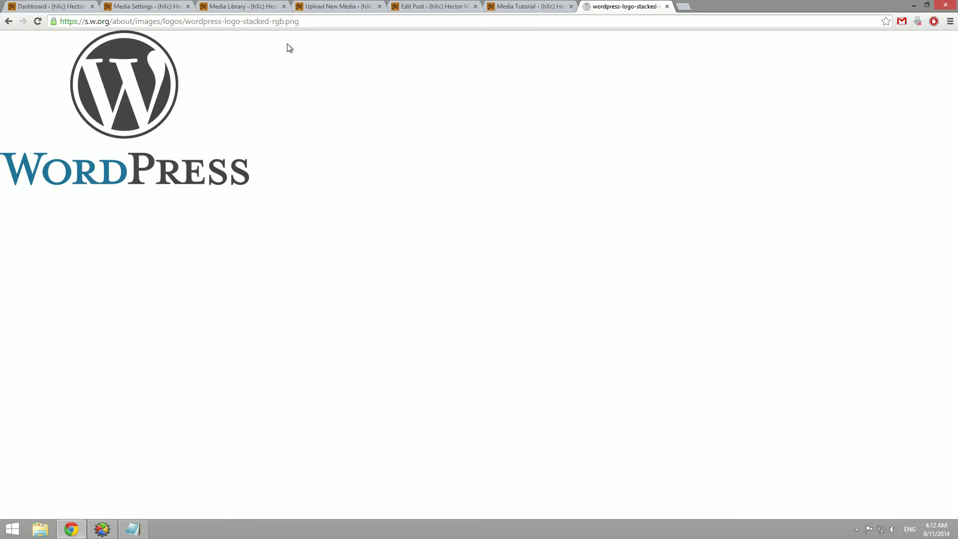
click(249, 22)
key(ctrl+c)
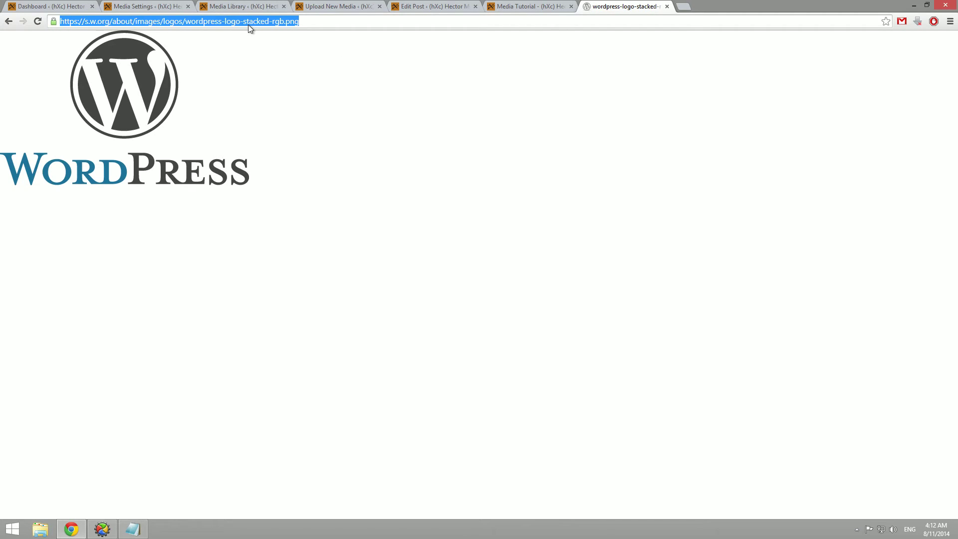
click(319, 6)
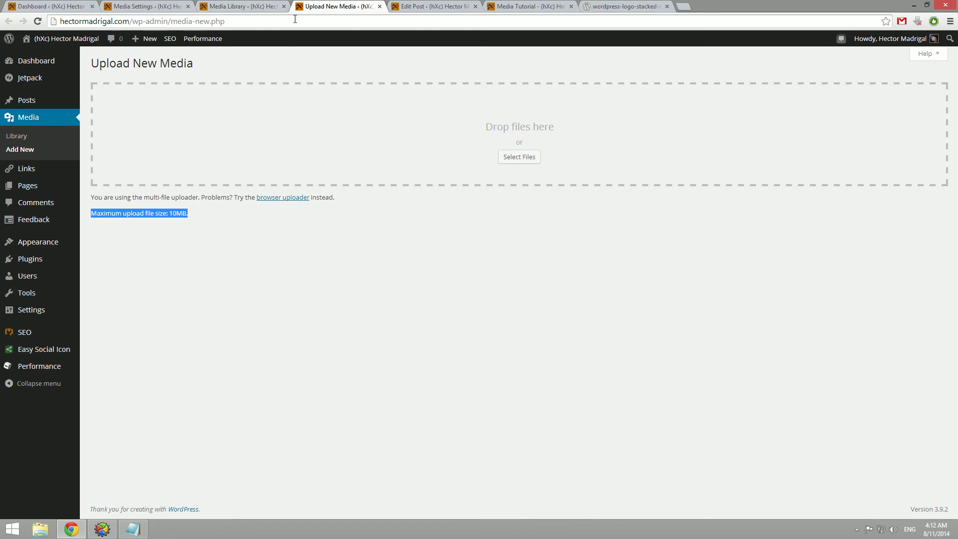
click(448, 5)
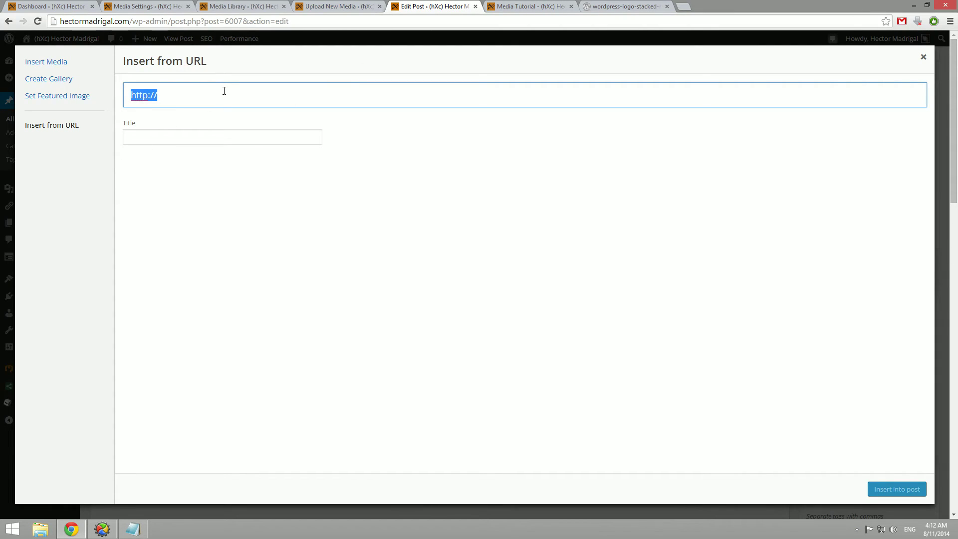
key(ctrl+v)
- Insert the WordPress logo into the post with empty caption and alt text, alignment None and no link, and compare it with the source image
click(182, 232)
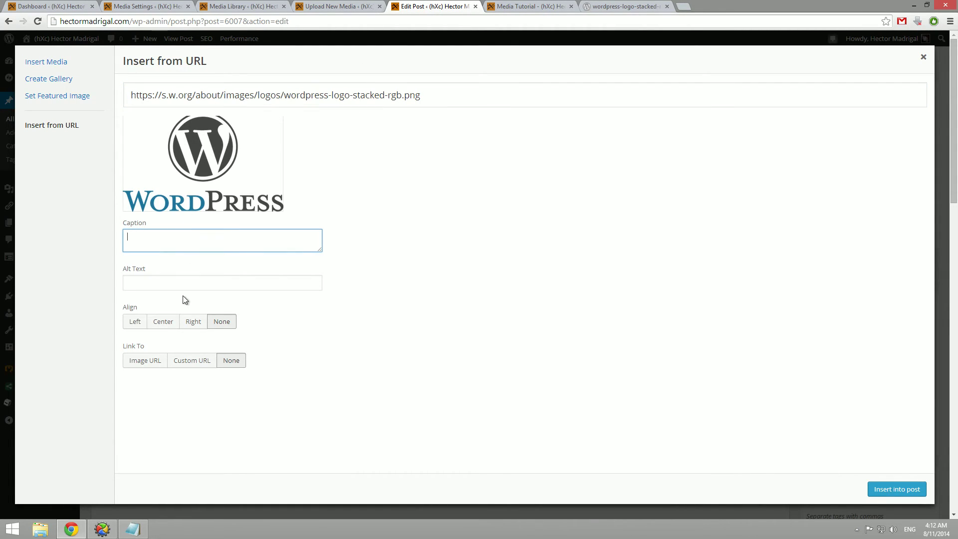
click(180, 285)
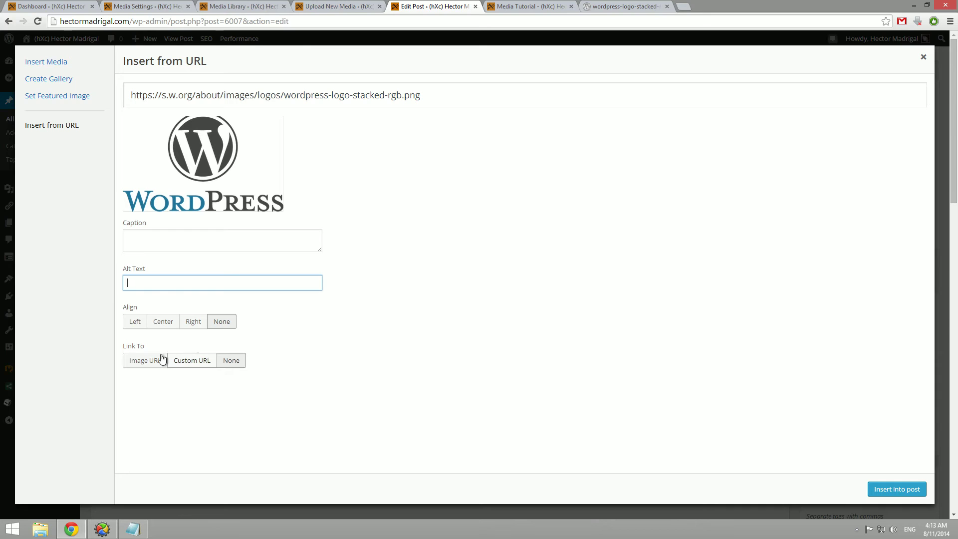
click(190, 362)
click(231, 365)
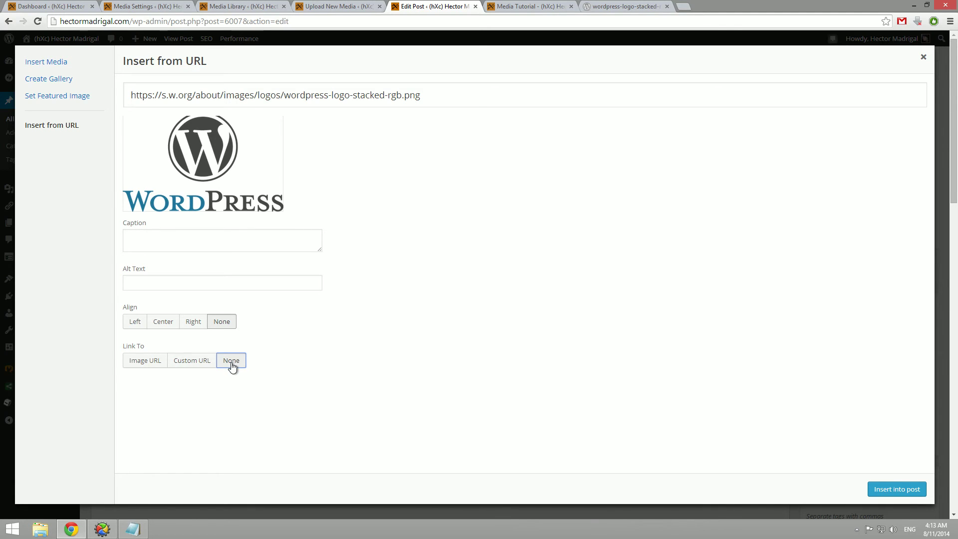
click(906, 490)
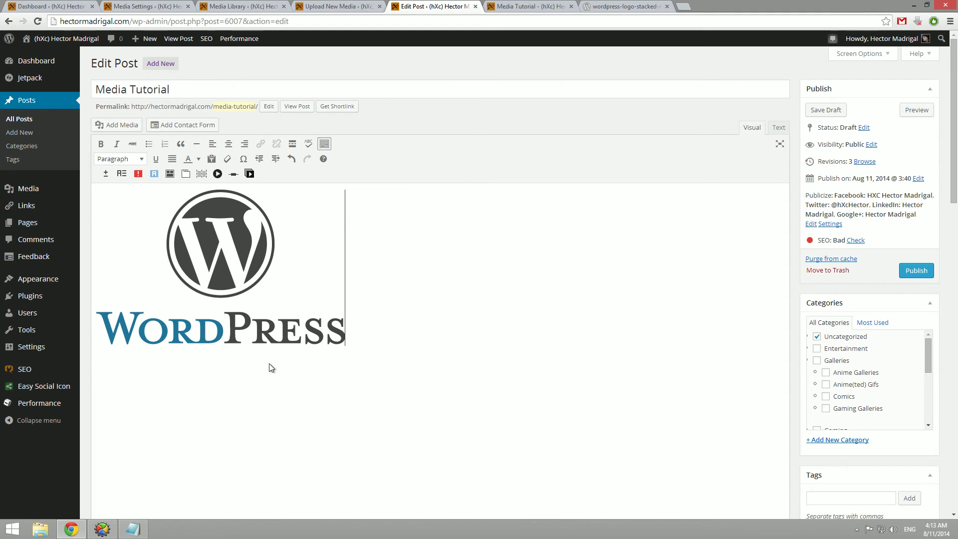
click(622, 6)
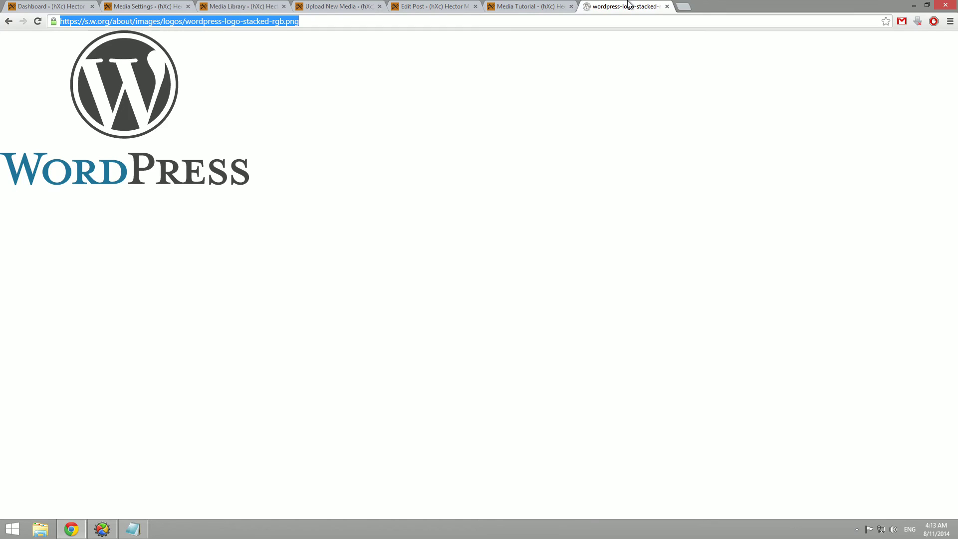
click(418, 6)
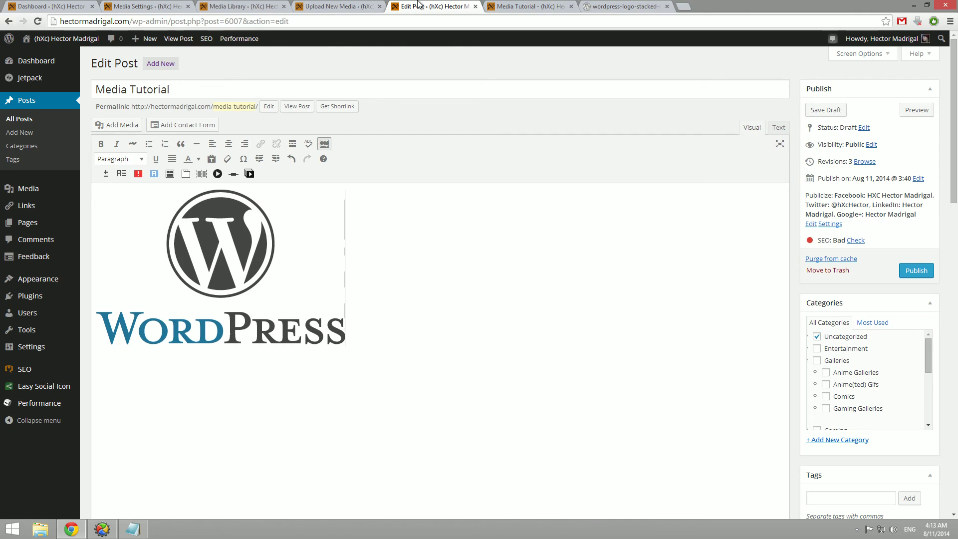